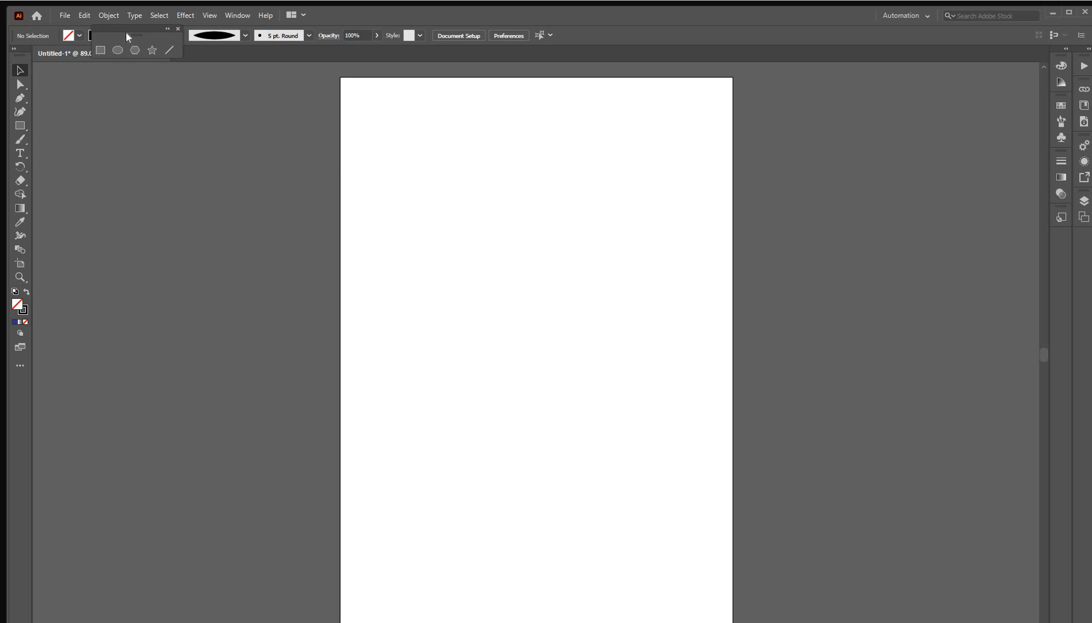
Step: Move the floating shape tools away from the document tab and draw a rectangle about 119 by 110 mm on the artboard
{"action": "left_click_drag", "start_coordinate": [123, 27], "coordinate": [103, 117]}
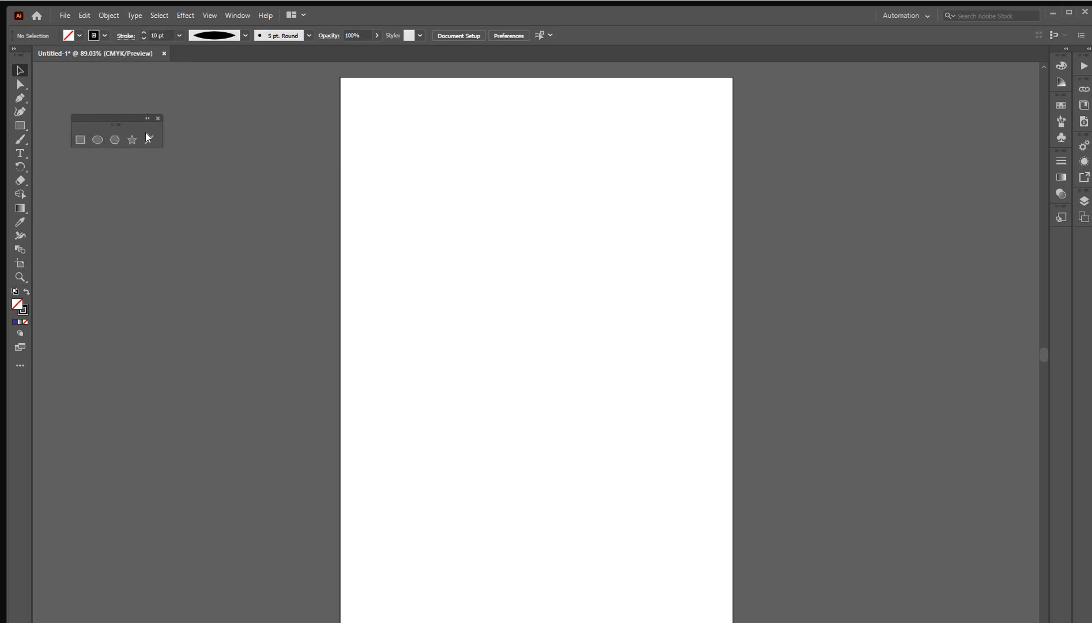
{"action": "left_click", "coordinate": [81, 146]}
{"action": "left_click_drag", "start_coordinate": [404, 239], "coordinate": [629, 444]}
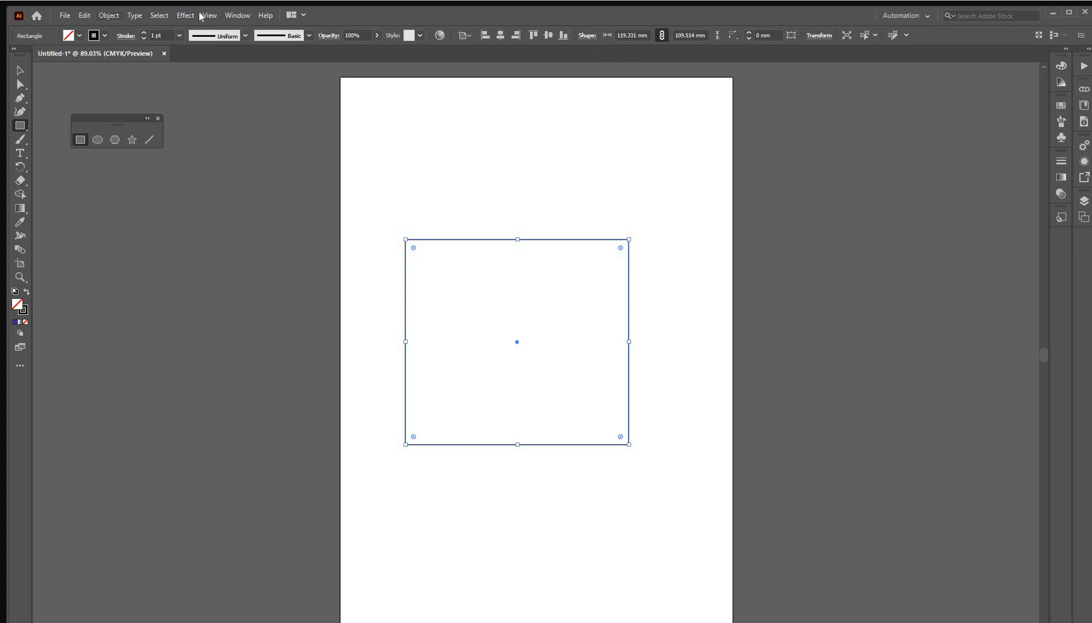
Step: Hide the Control bar and show it again
{"action": "left_click", "coordinate": [238, 18]}
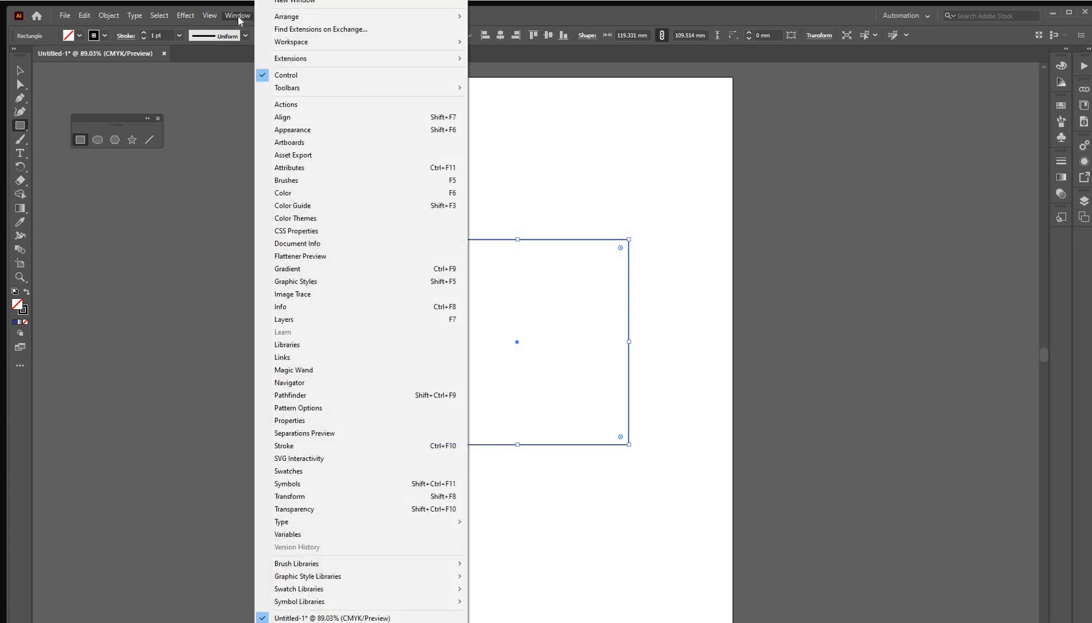
{"action": "left_click", "coordinate": [264, 75]}
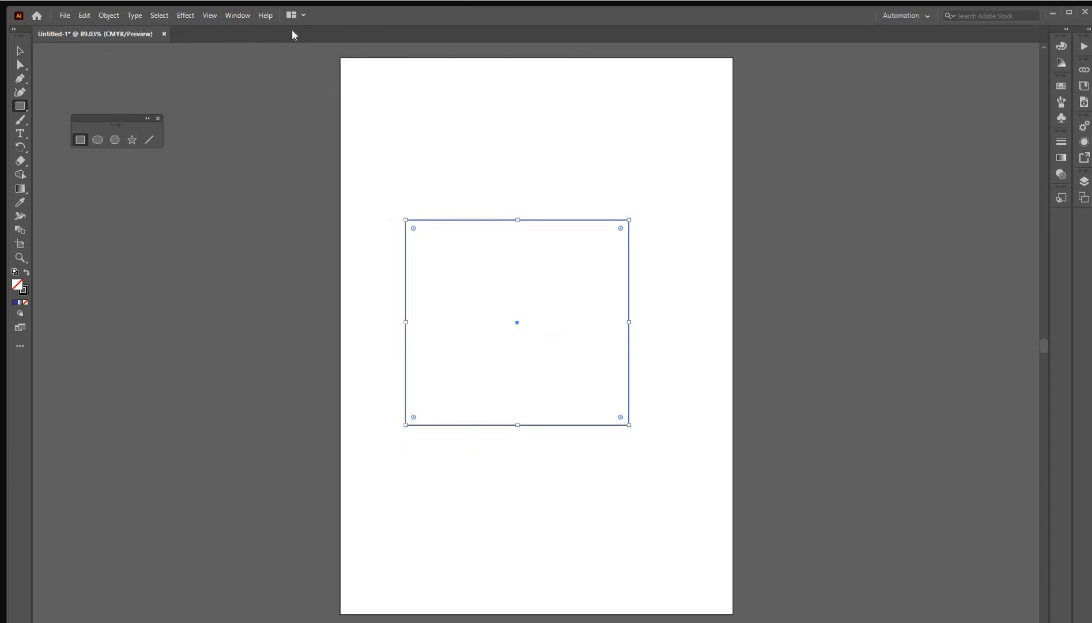
{"action": "left_click", "coordinate": [237, 15]}
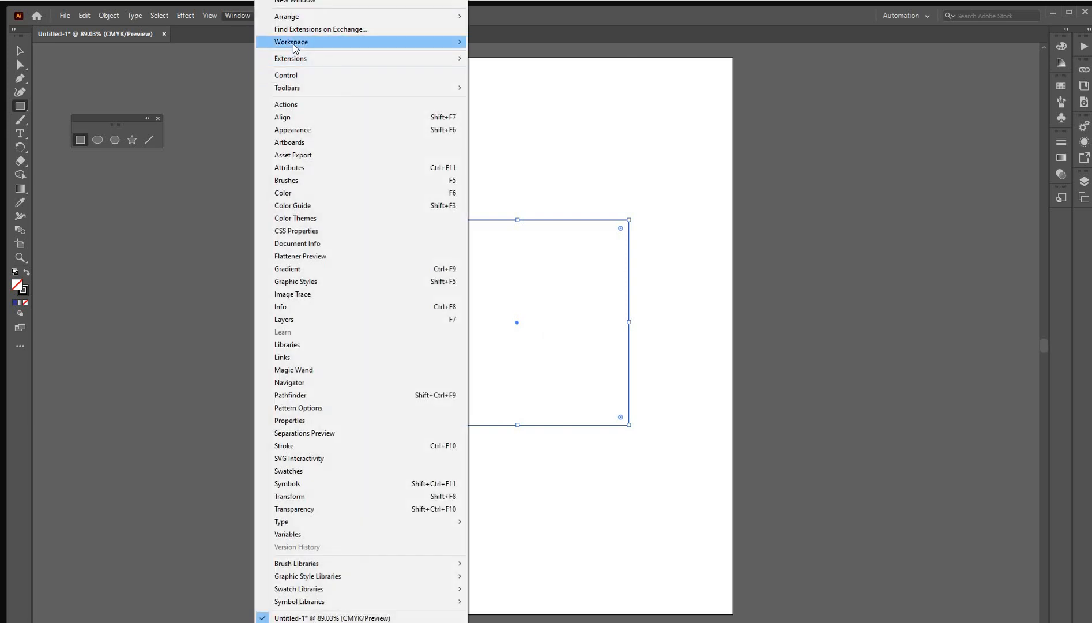
{"action": "mouse_move", "coordinate": [294, 49]}
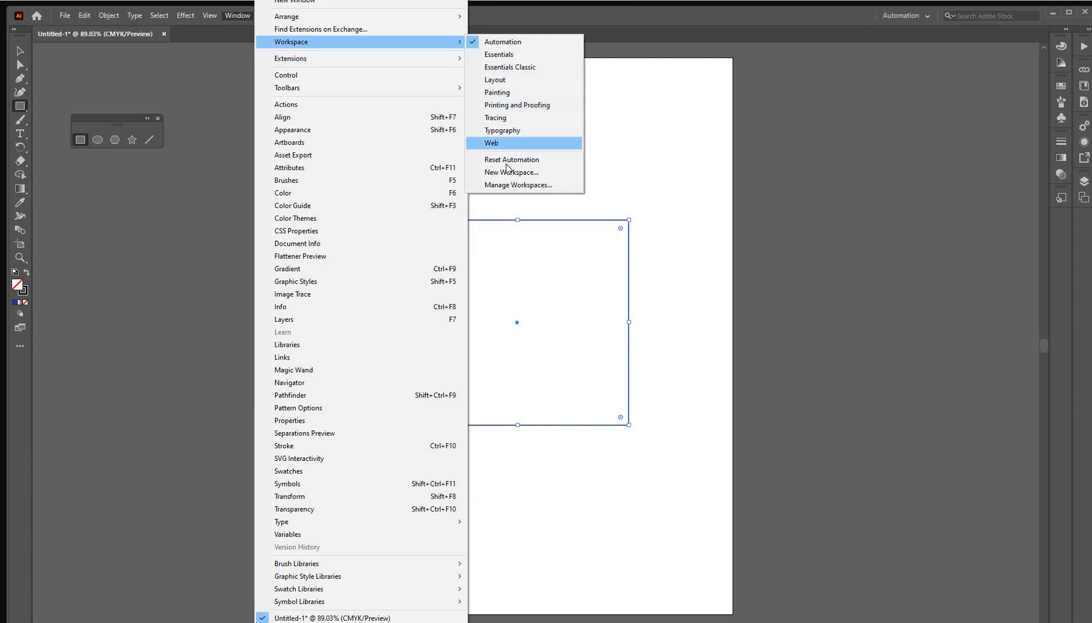
{"action": "left_click", "coordinate": [311, 80]}
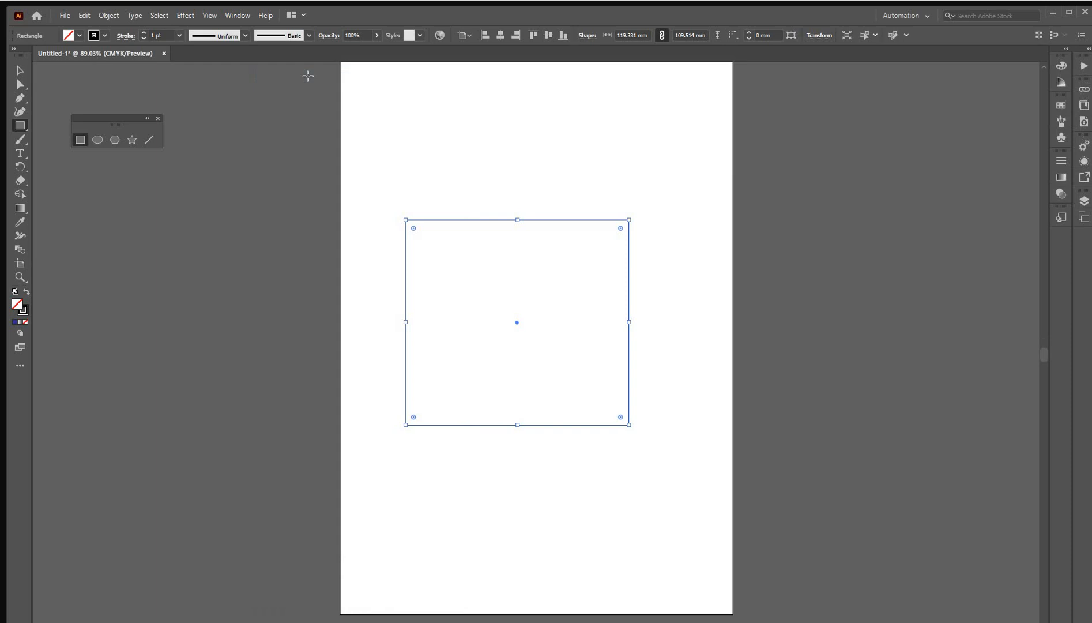
Step: Hide the Basic toolbar and display the Advanced toolbar in its place
{"action": "left_click", "coordinate": [238, 16]}
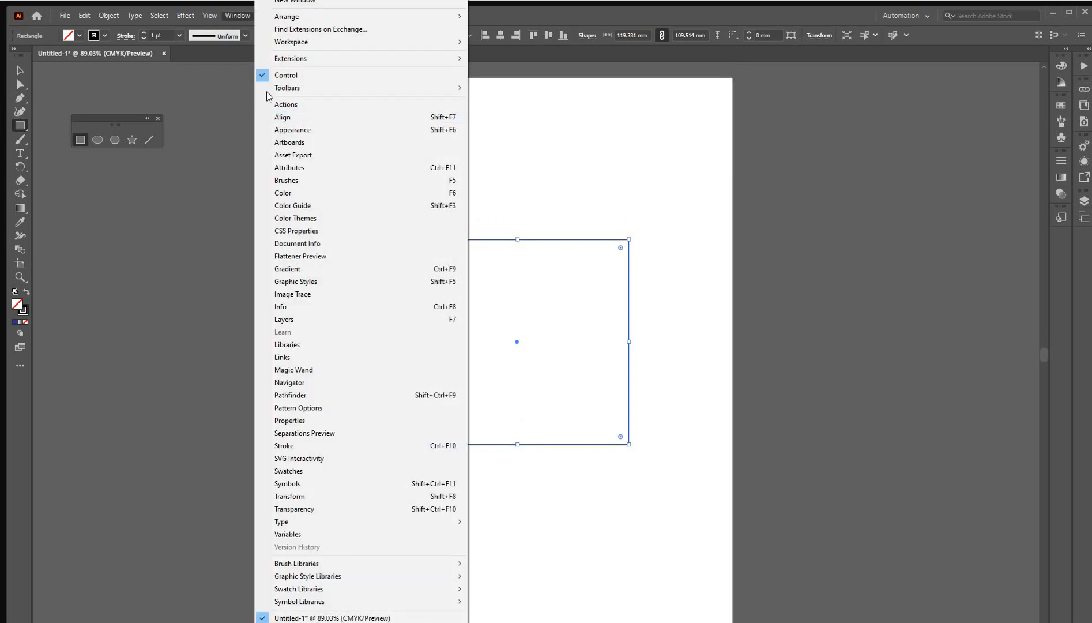
{"action": "mouse_move", "coordinate": [268, 91]}
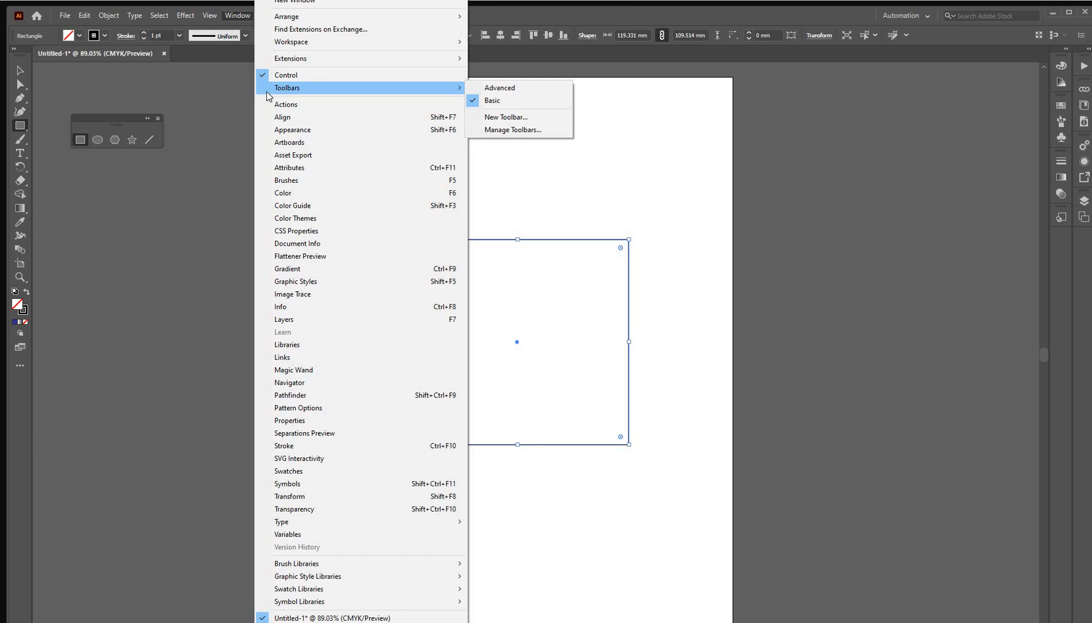
{"action": "left_click", "coordinate": [471, 101]}
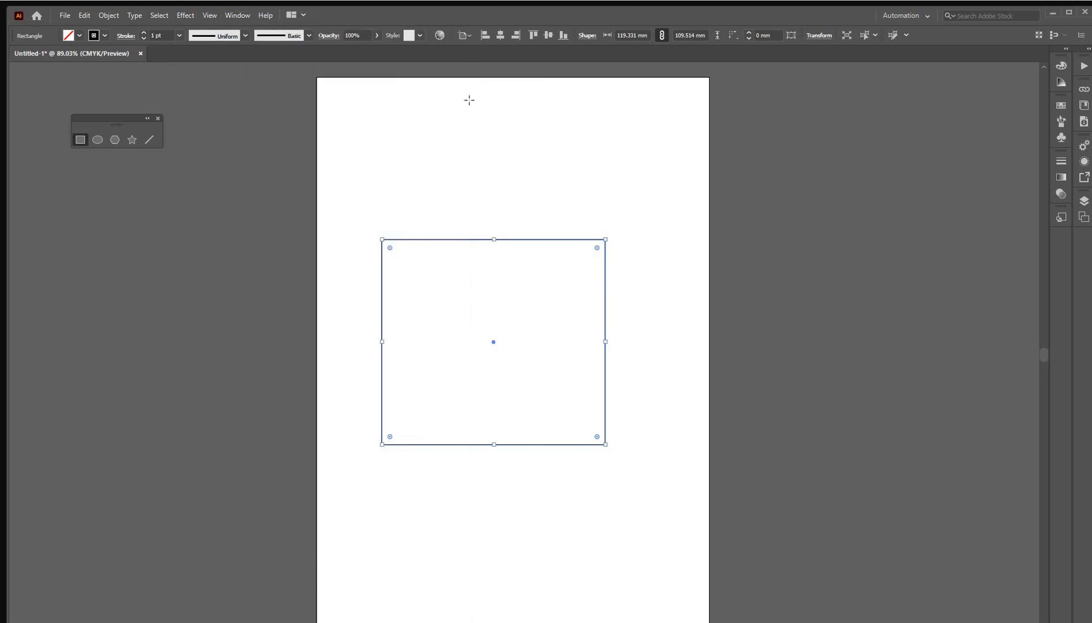
{"action": "left_click", "coordinate": [237, 16]}
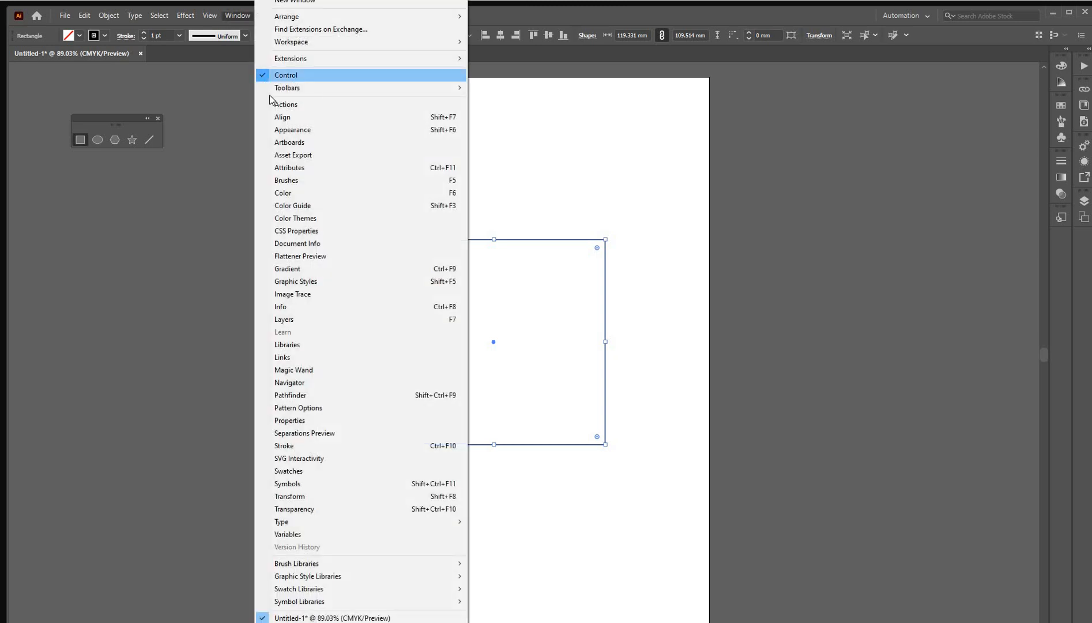
{"action": "mouse_move", "coordinate": [272, 93]}
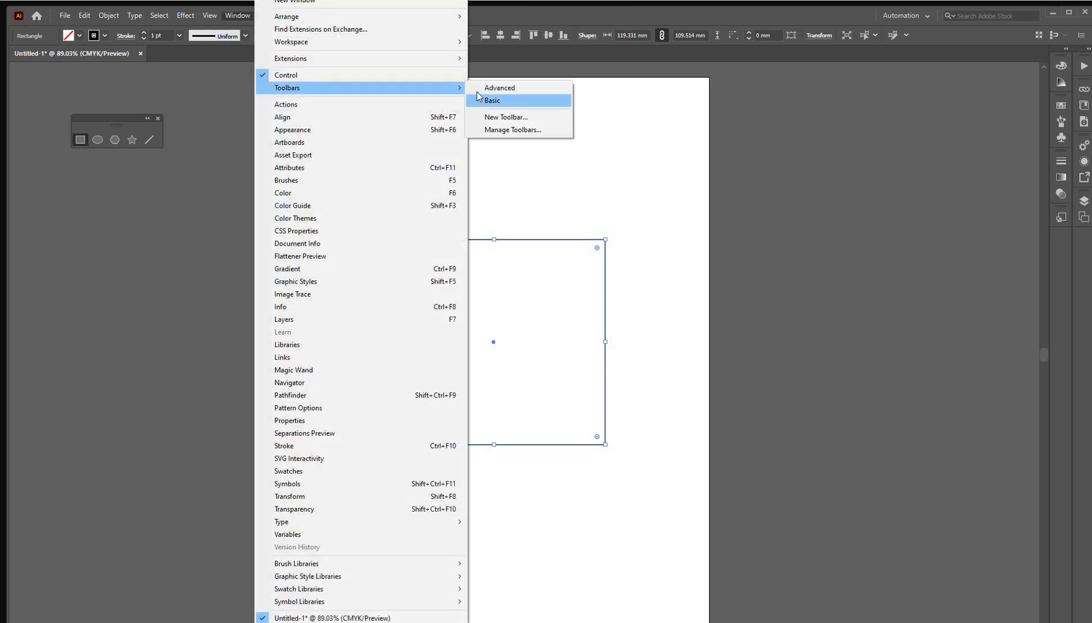
{"action": "left_click", "coordinate": [476, 91]}
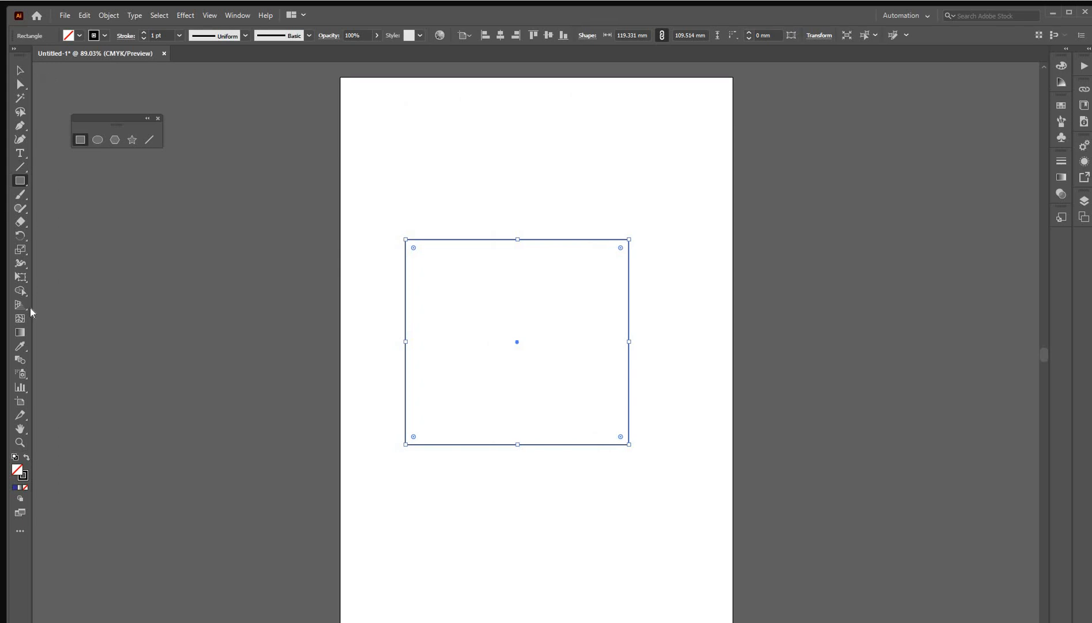
Step: Try red and CMYK Yellow as the rectangle's fill and reset the fill to None
{"action": "left_click", "coordinate": [80, 35]}
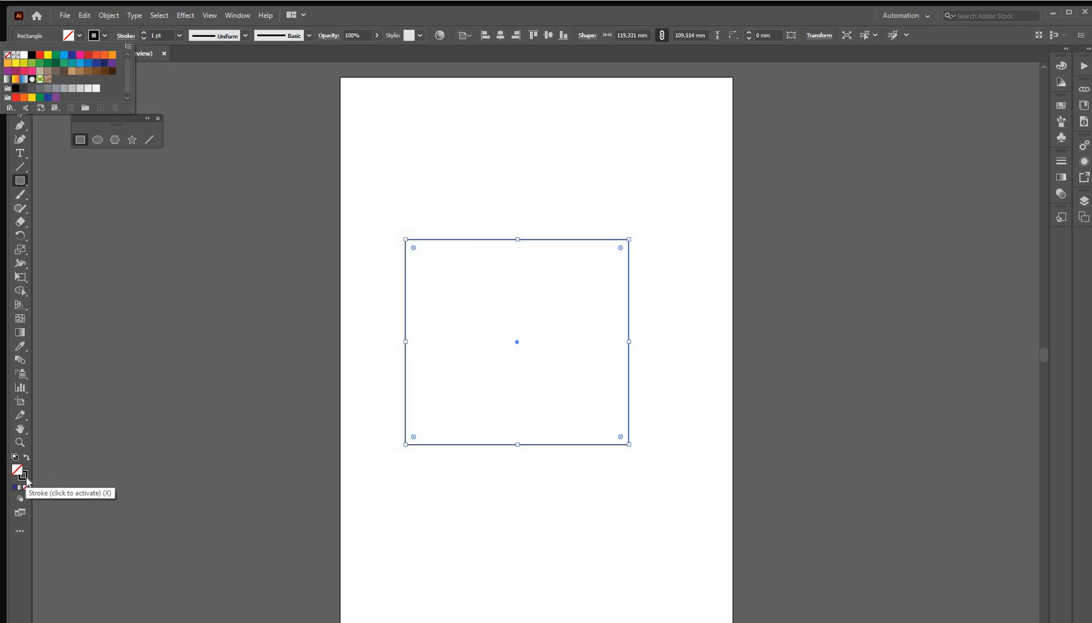
{"action": "left_click", "coordinate": [31, 56]}
{"action": "left_click", "coordinate": [39, 55]}
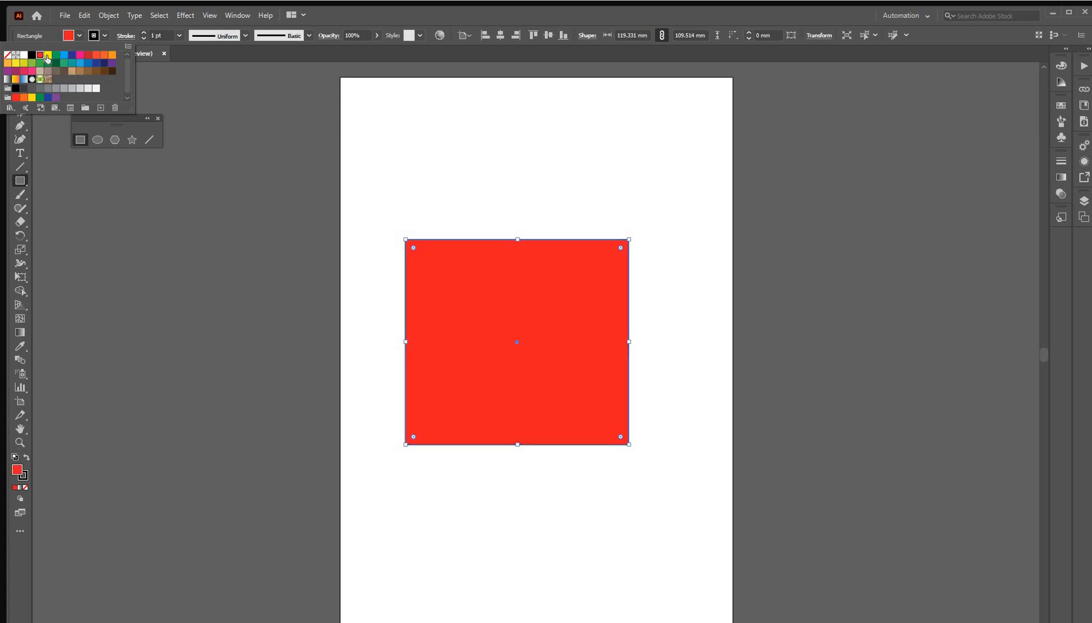
{"action": "left_click", "coordinate": [48, 55]}
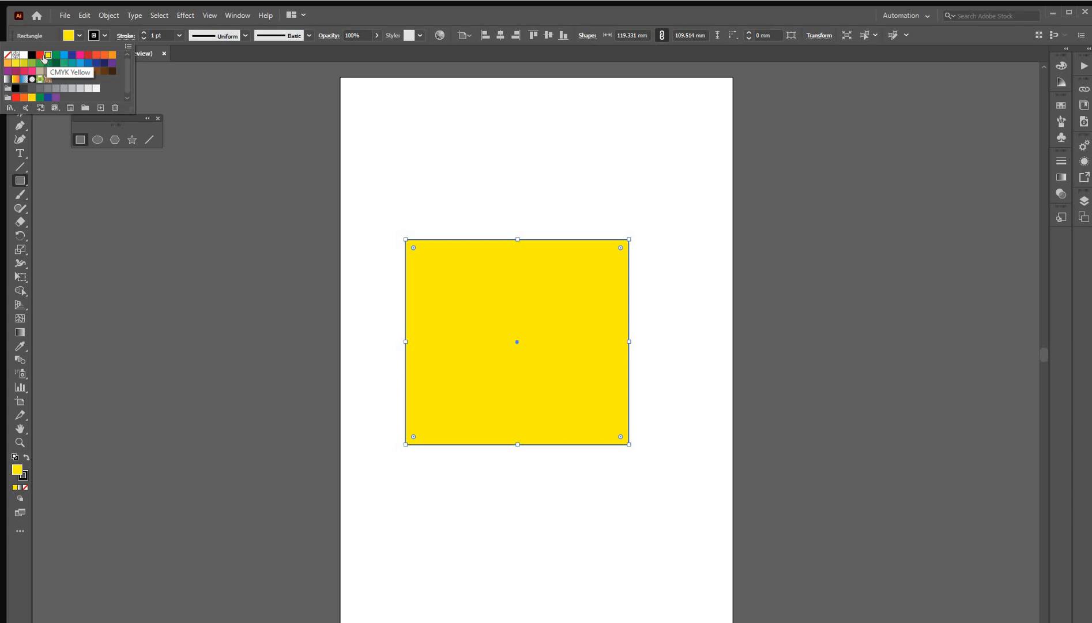
{"action": "left_click", "coordinate": [7, 56]}
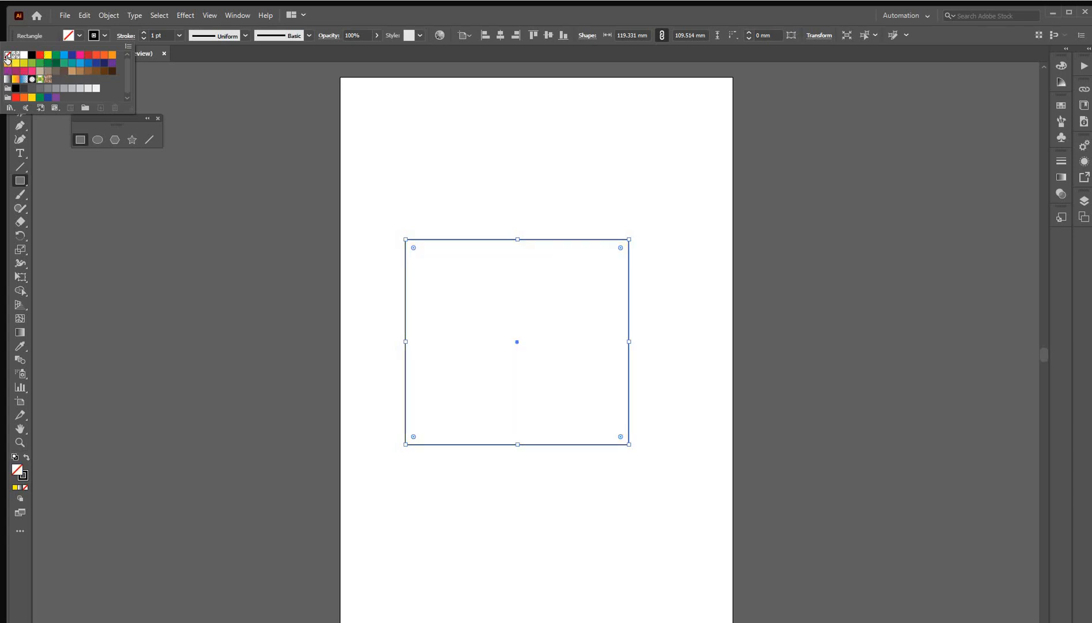
Step: Try the green Pompadour pattern, the brown swirl pattern and the white-to-black gradient as the rectangle's fill
{"action": "left_click", "coordinate": [40, 79]}
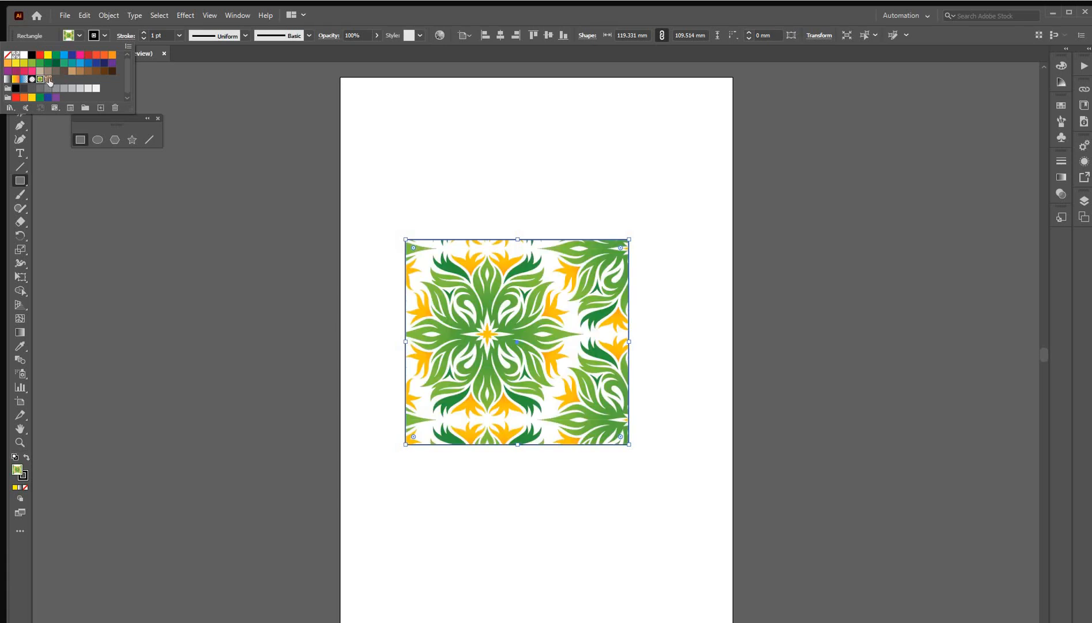
{"action": "left_click", "coordinate": [47, 79]}
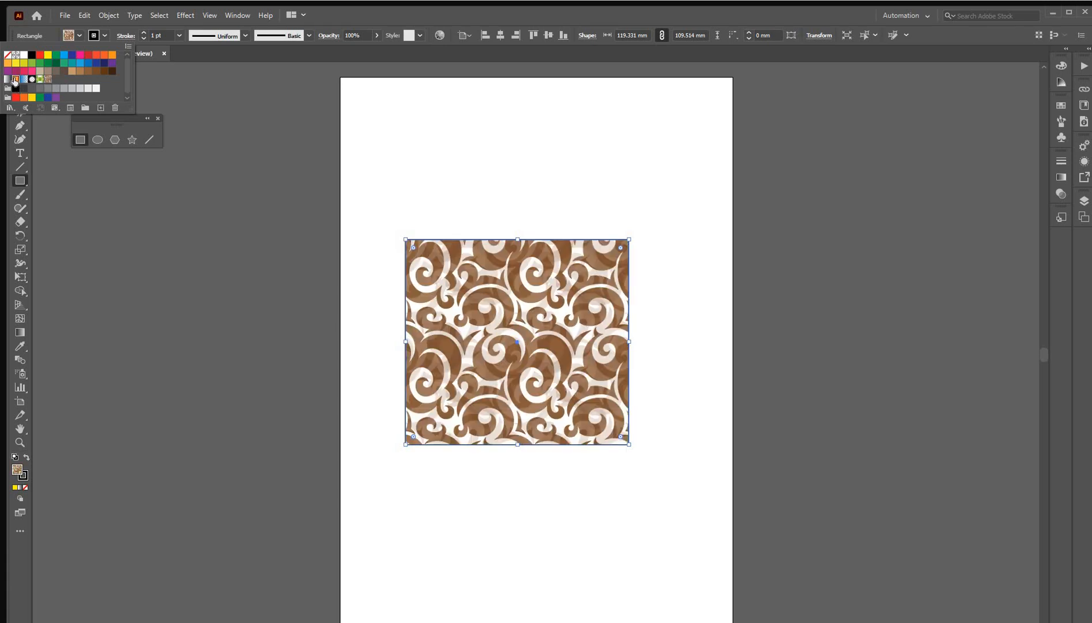
{"action": "left_click", "coordinate": [15, 79]}
{"action": "left_click", "coordinate": [8, 80]}
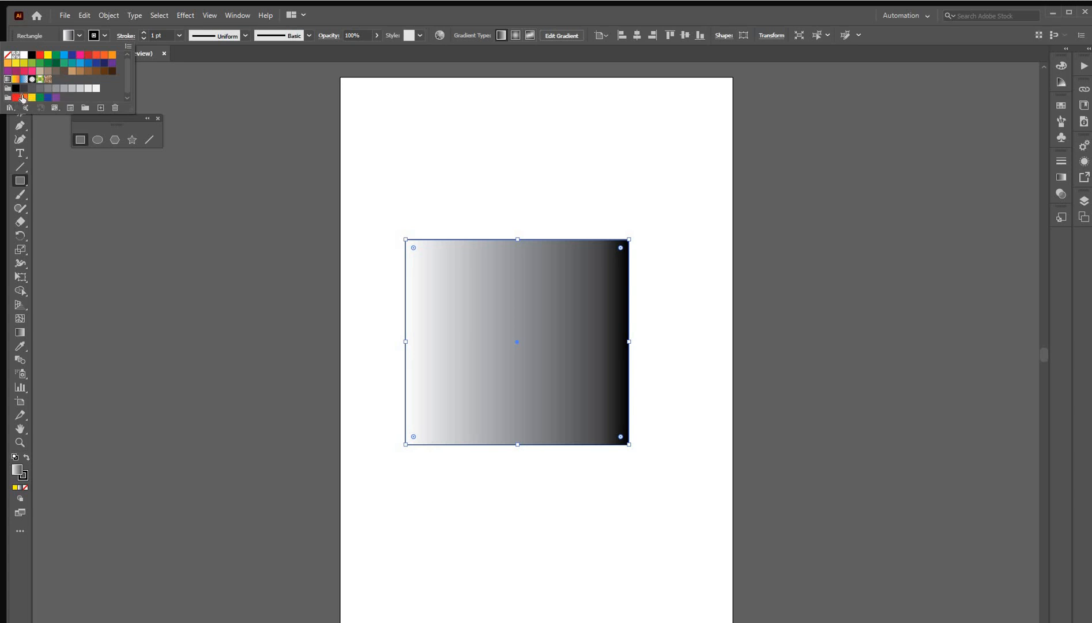
Step: Try light grey, dark brown, the blue-to-white gradient and the green Pompadour pattern as the rectangle's fill
{"action": "left_click", "coordinate": [64, 88]}
{"action": "left_click", "coordinate": [72, 88]}
{"action": "left_click", "coordinate": [80, 87]}
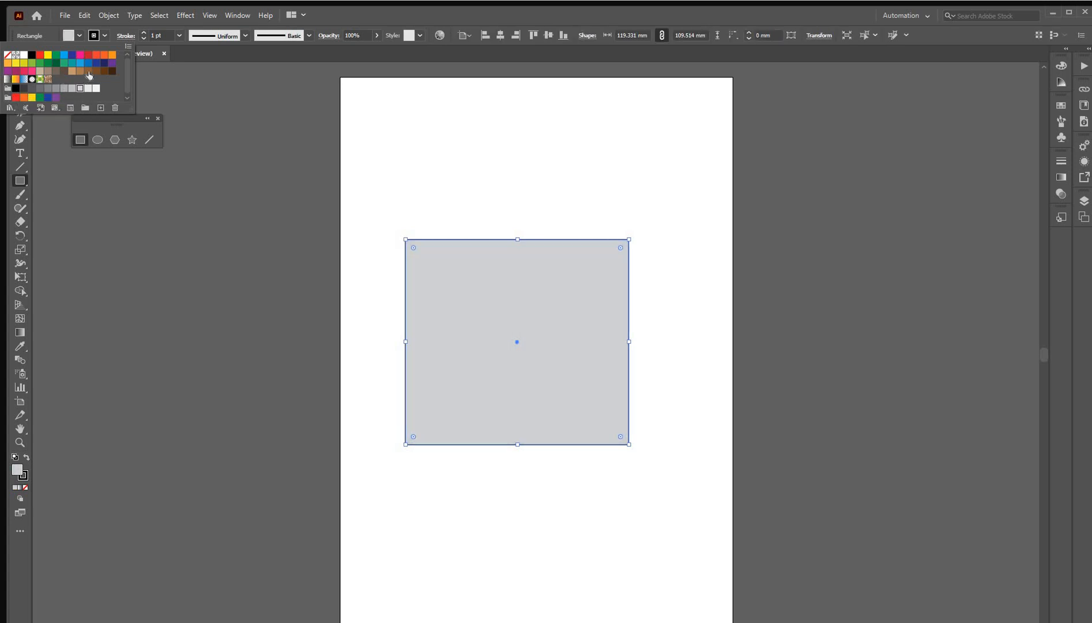
{"action": "left_click", "coordinate": [95, 63]}
{"action": "left_click", "coordinate": [104, 70]}
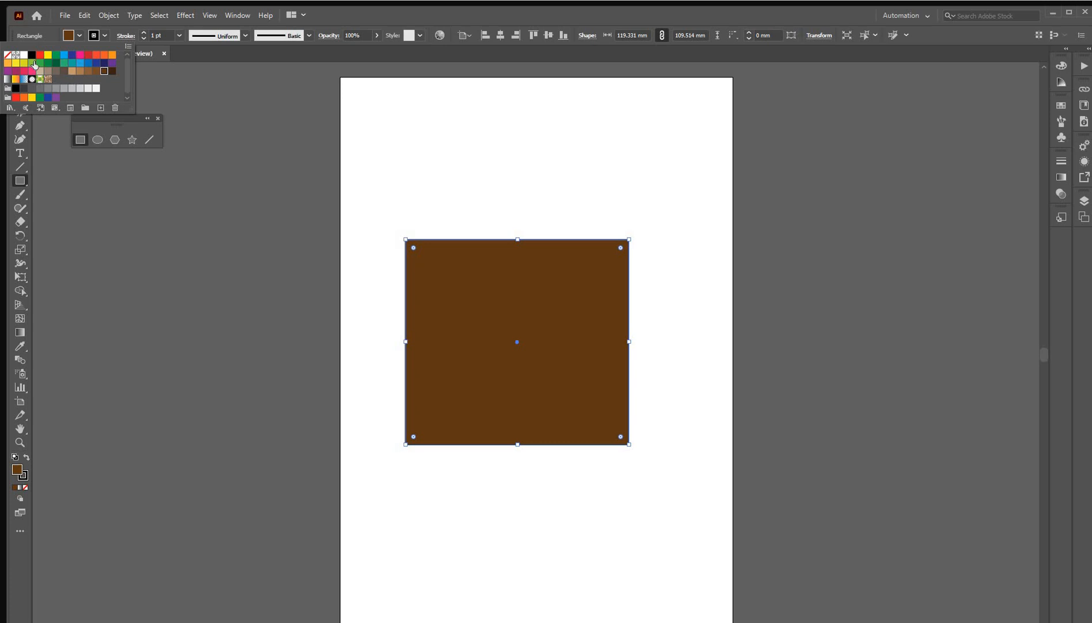
{"action": "left_click", "coordinate": [39, 55]}
{"action": "left_click", "coordinate": [24, 79]}
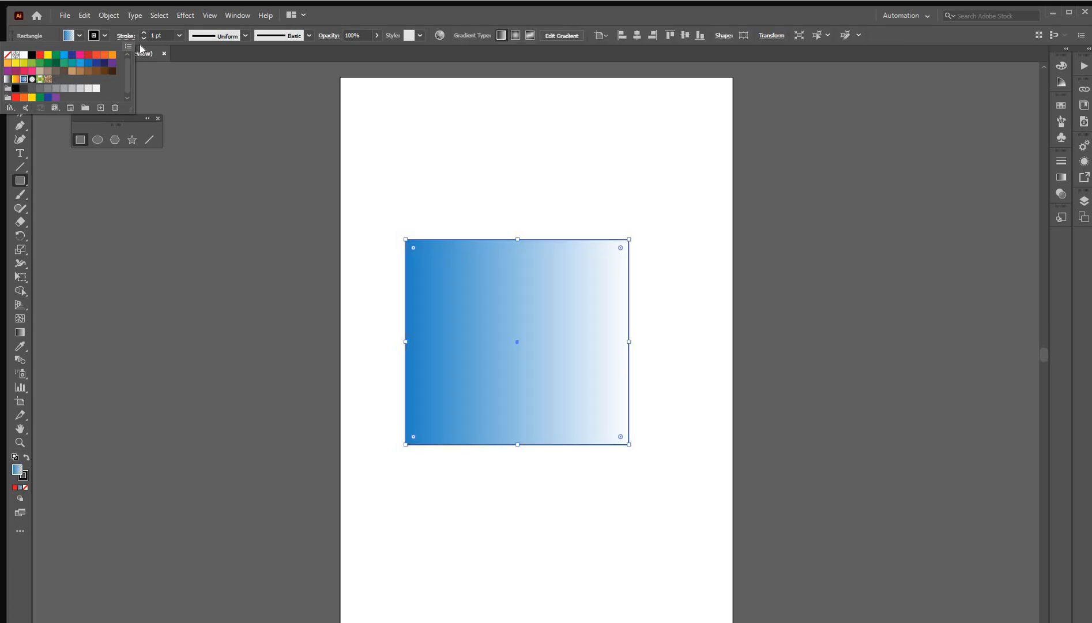
{"action": "left_click", "coordinate": [39, 79]}
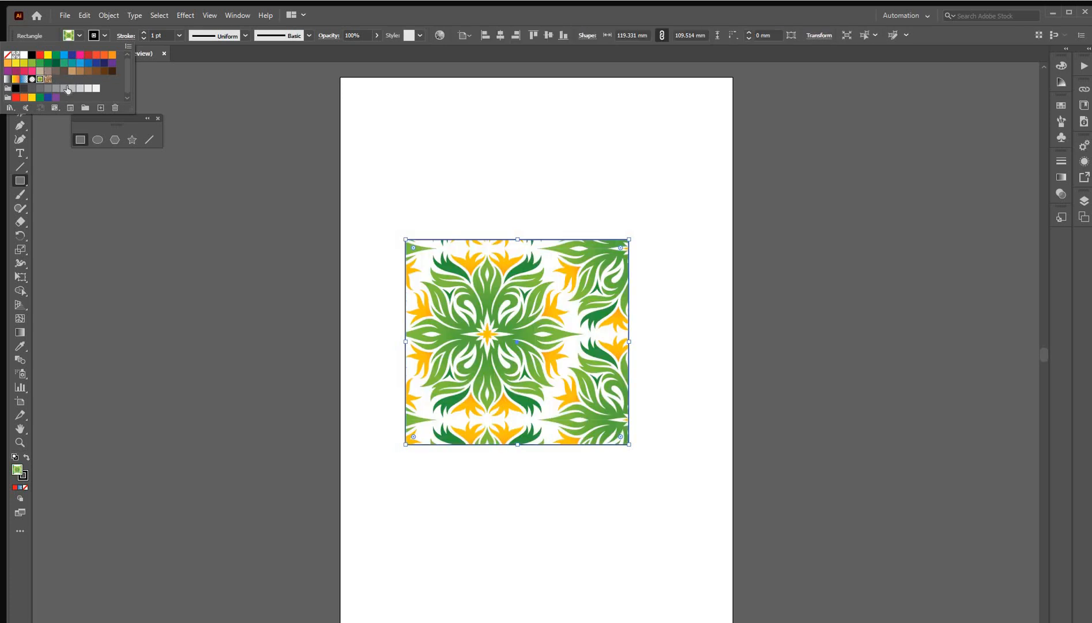
Step: Try yellow and pink as the rectangle's stroke colour
{"action": "left_click", "coordinate": [103, 35]}
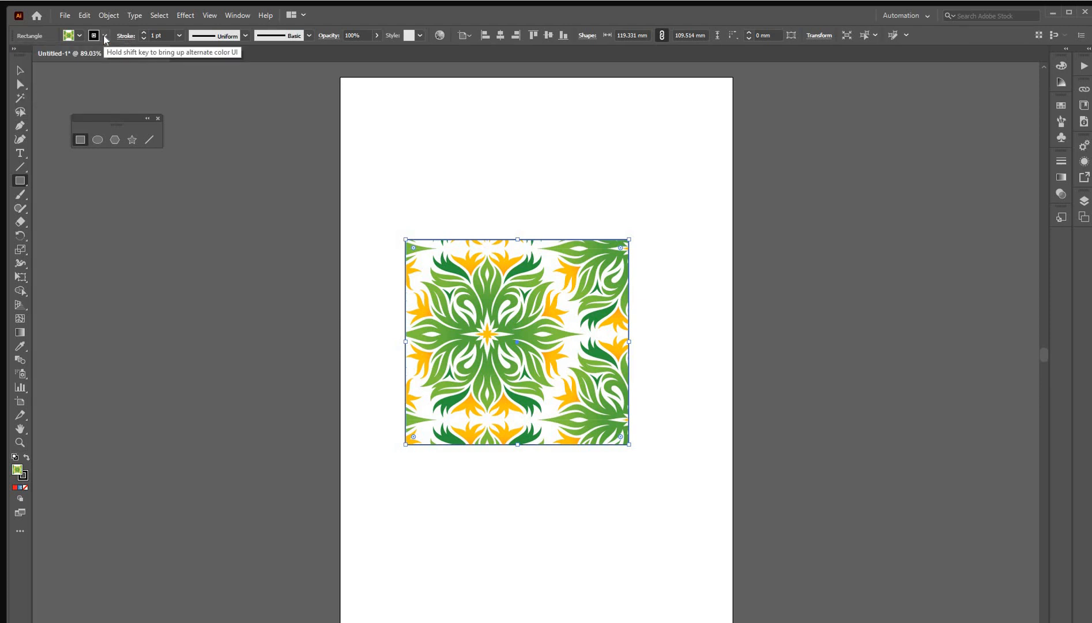
{"action": "left_click", "coordinate": [104, 36]}
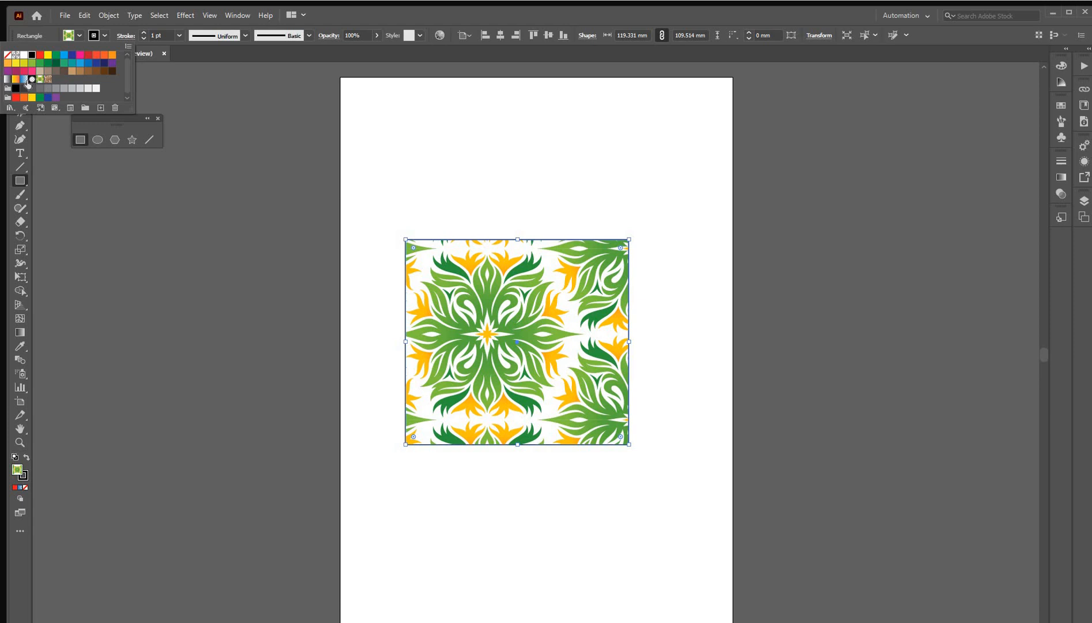
{"action": "left_click", "coordinate": [56, 55]}
{"action": "left_click", "coordinate": [46, 58]}
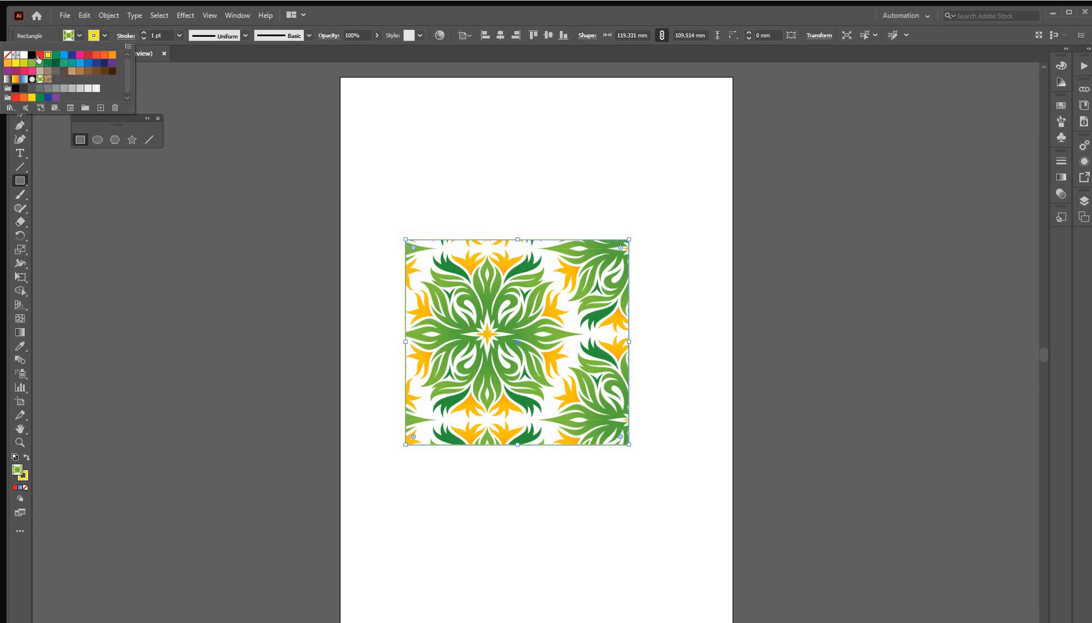
{"action": "left_click", "coordinate": [24, 70]}
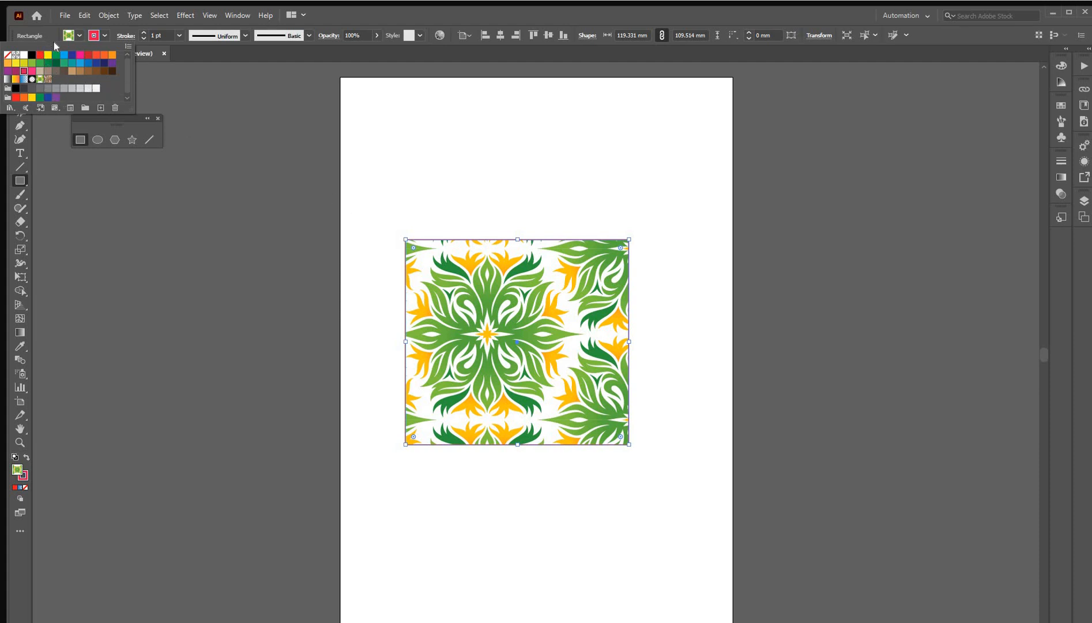
Step: Set the rectangle's fill to None, and undo a trial of the Pompadour pattern as its fill
{"action": "left_click", "coordinate": [76, 36]}
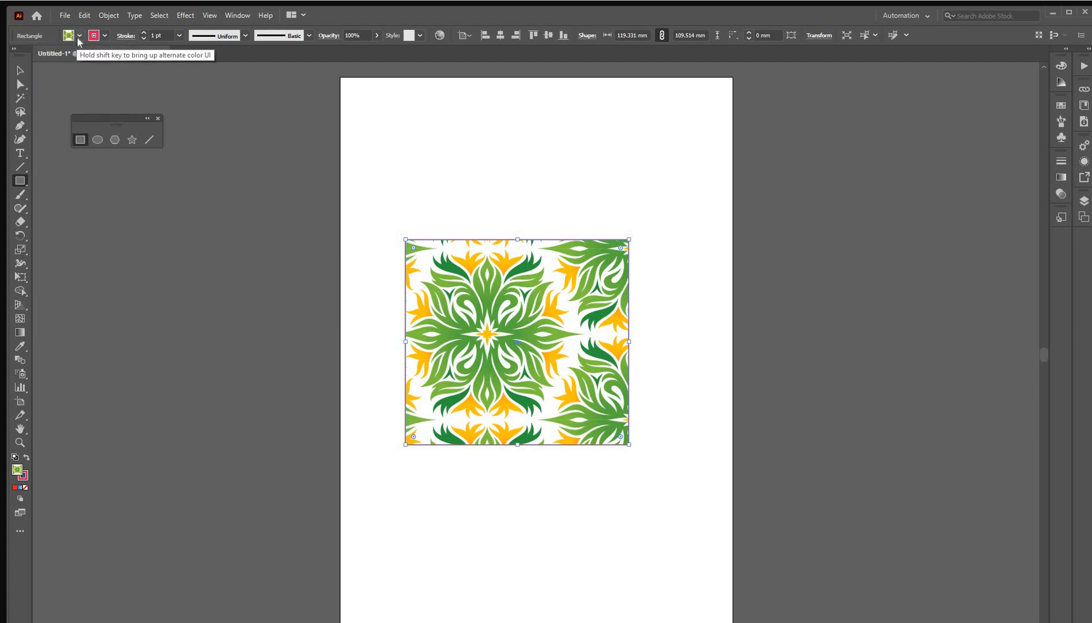
{"action": "left_click", "coordinate": [77, 35]}
{"action": "left_click", "coordinate": [7, 55]}
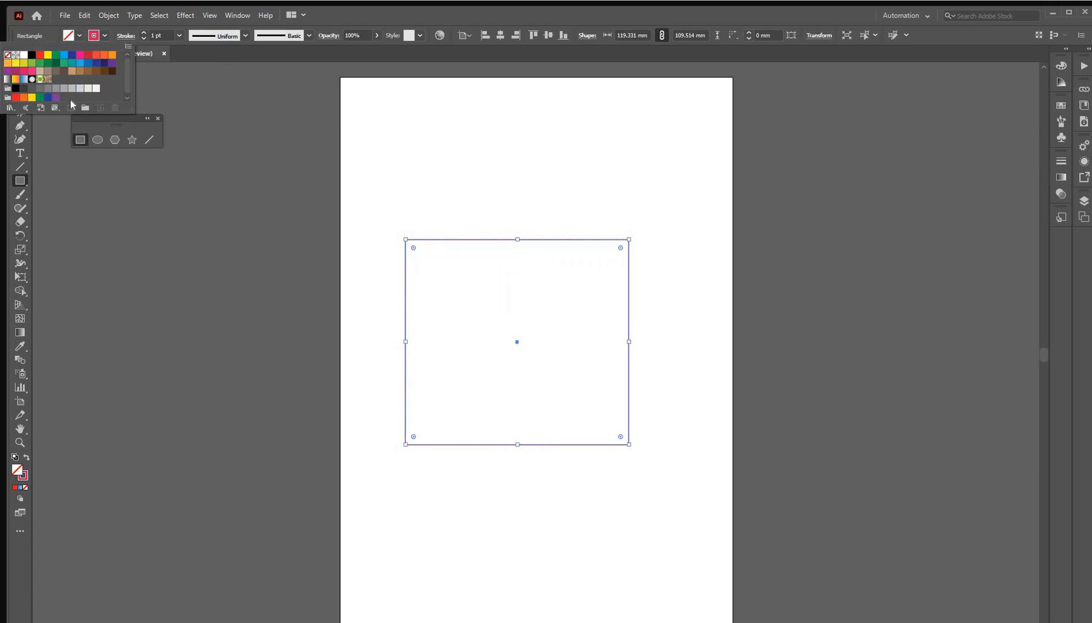
{"action": "left_click", "coordinate": [44, 81]}
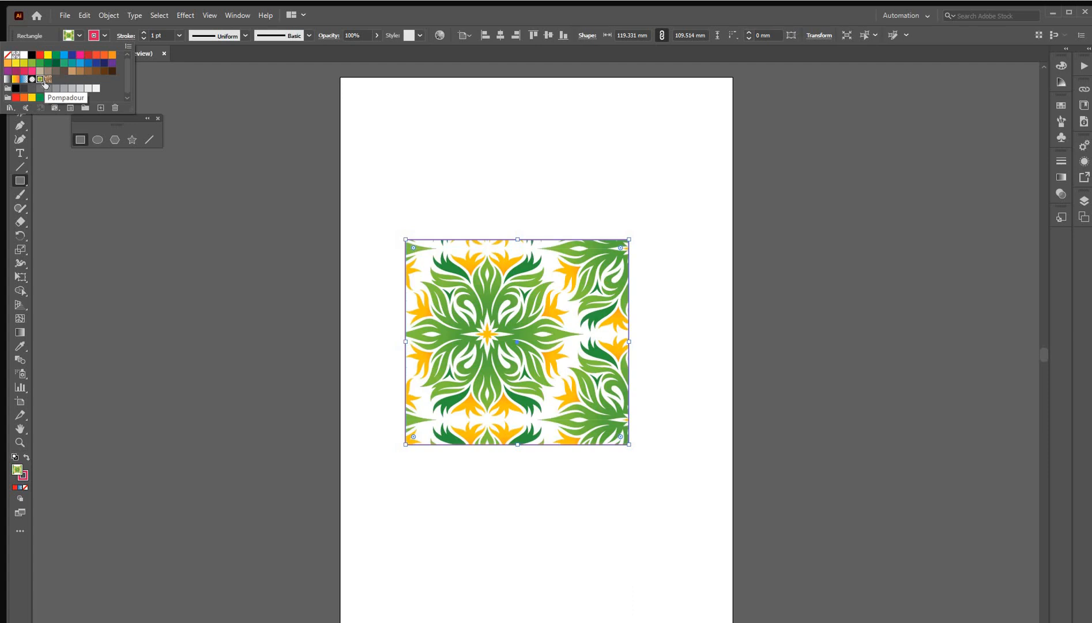
{"action": "key", "text": "ctrl+z"}
Step: Apply the green Pompadour pattern to the rectangle's stroke and set the stroke weight to 14 pt
{"action": "left_click", "coordinate": [104, 35]}
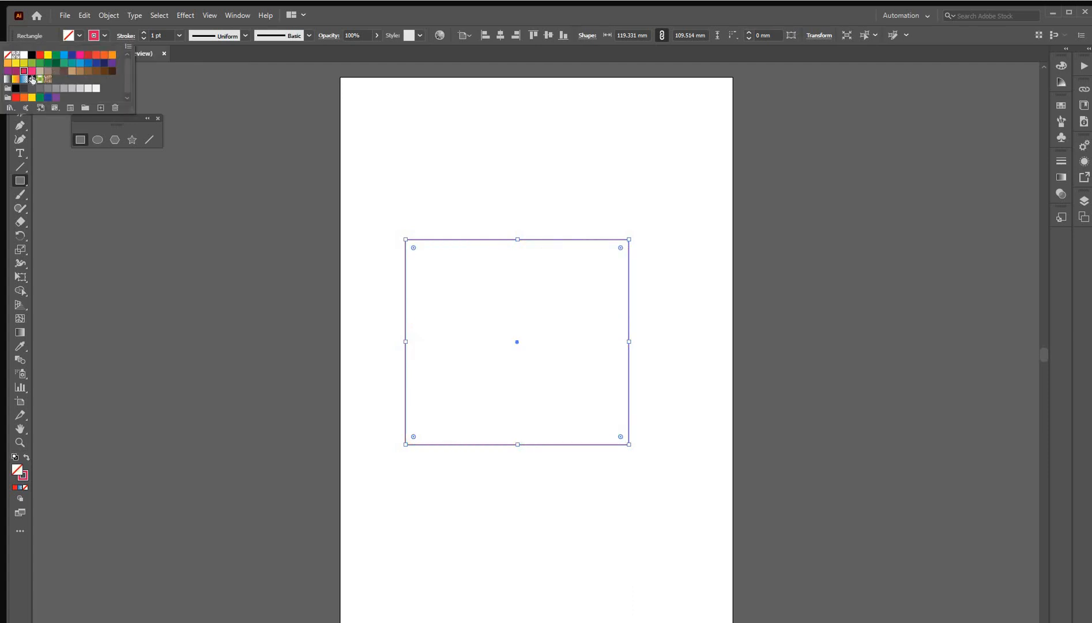
{"action": "left_click", "coordinate": [40, 79]}
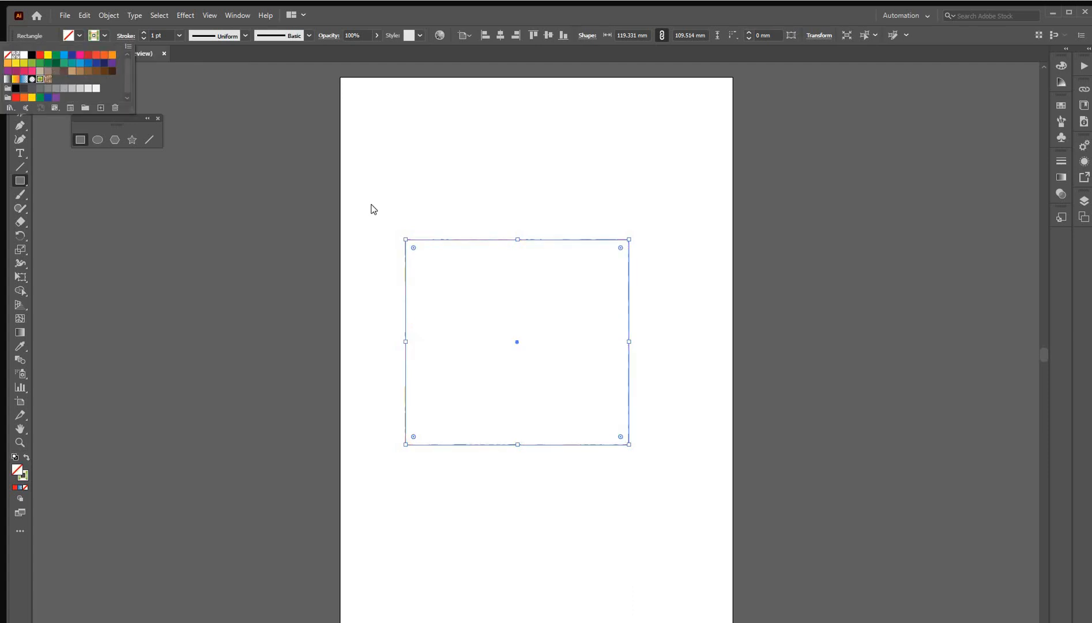
{"action": "left_click", "coordinate": [178, 36]}
{"action": "left_click", "coordinate": [179, 35]}
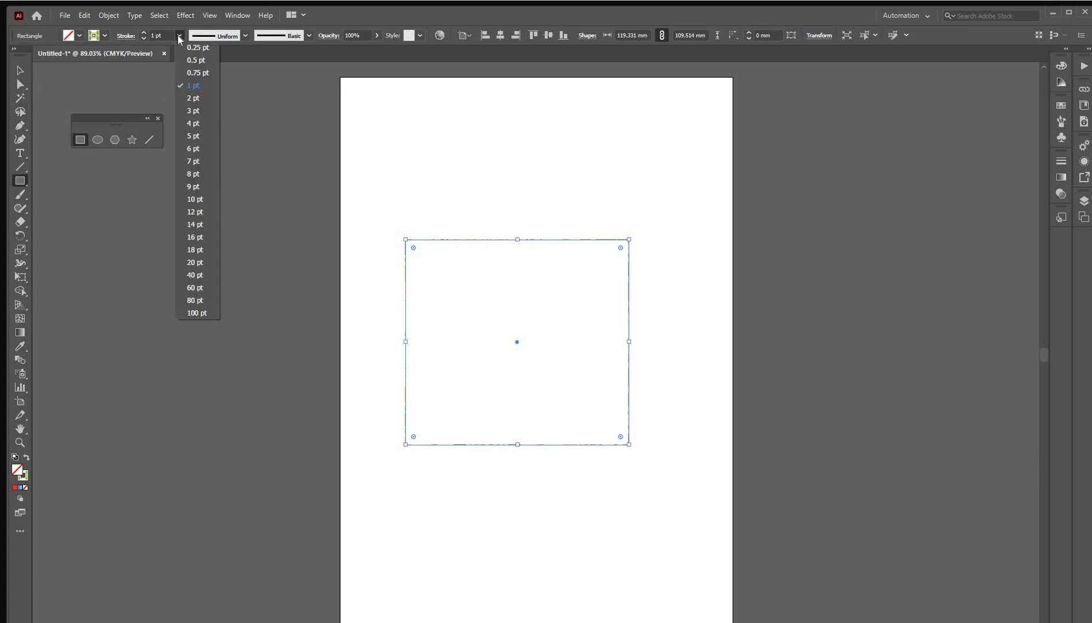
{"action": "left_click", "coordinate": [194, 224]}
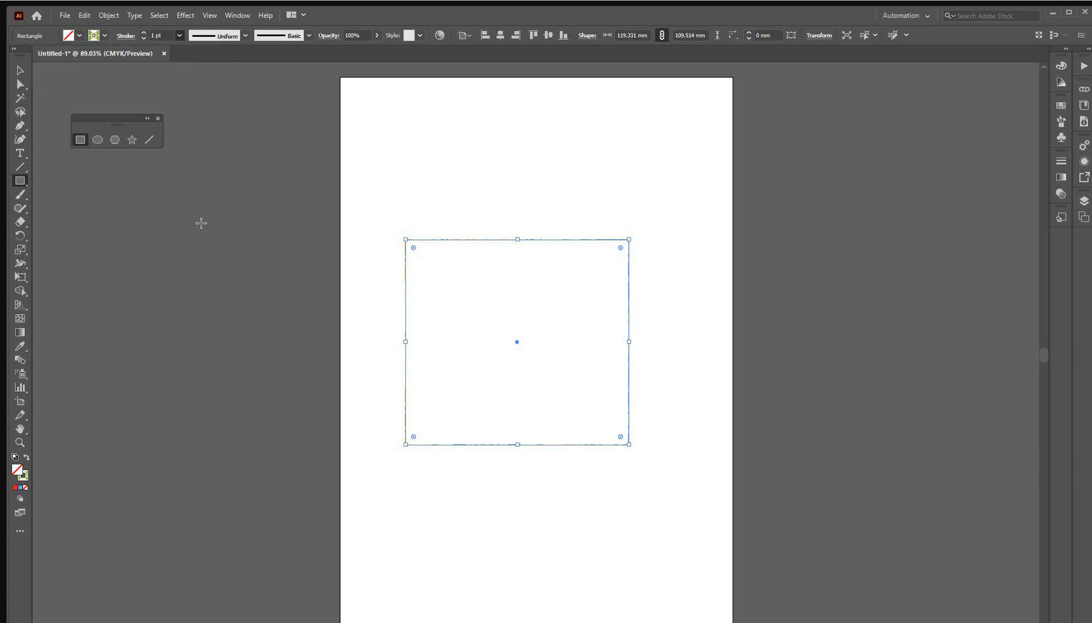
Step: Try solid blue, red and the brown pattern as the rectangle's stroke colour, and apply the blue-to-white gradient to the stroke
{"action": "left_click", "coordinate": [105, 36]}
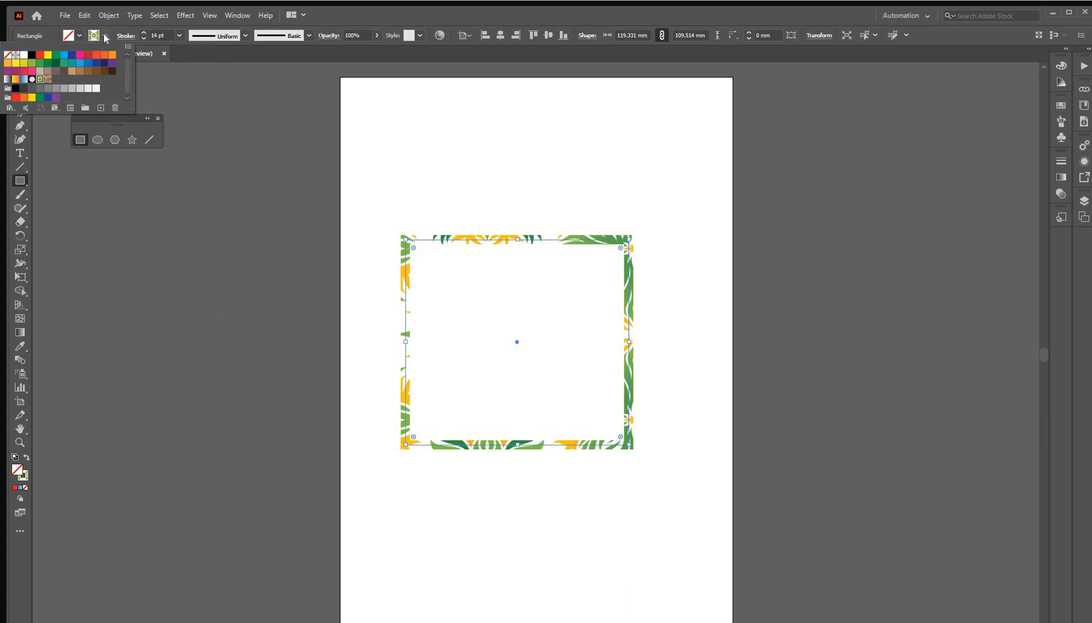
{"action": "left_click", "coordinate": [65, 54]}
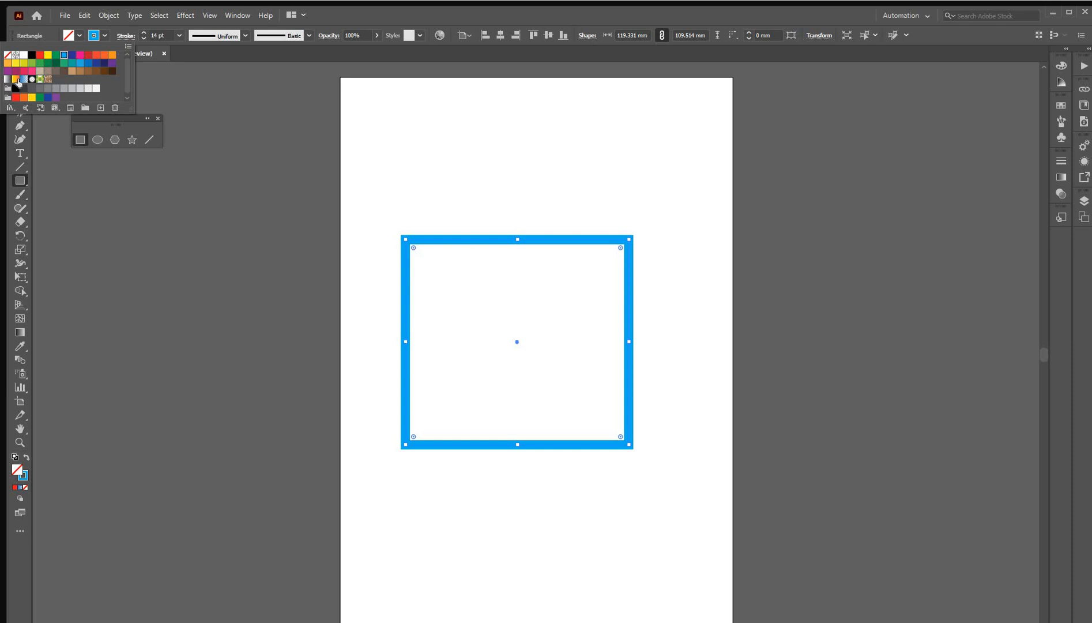
{"action": "left_click", "coordinate": [16, 79]}
{"action": "left_click", "coordinate": [24, 79]}
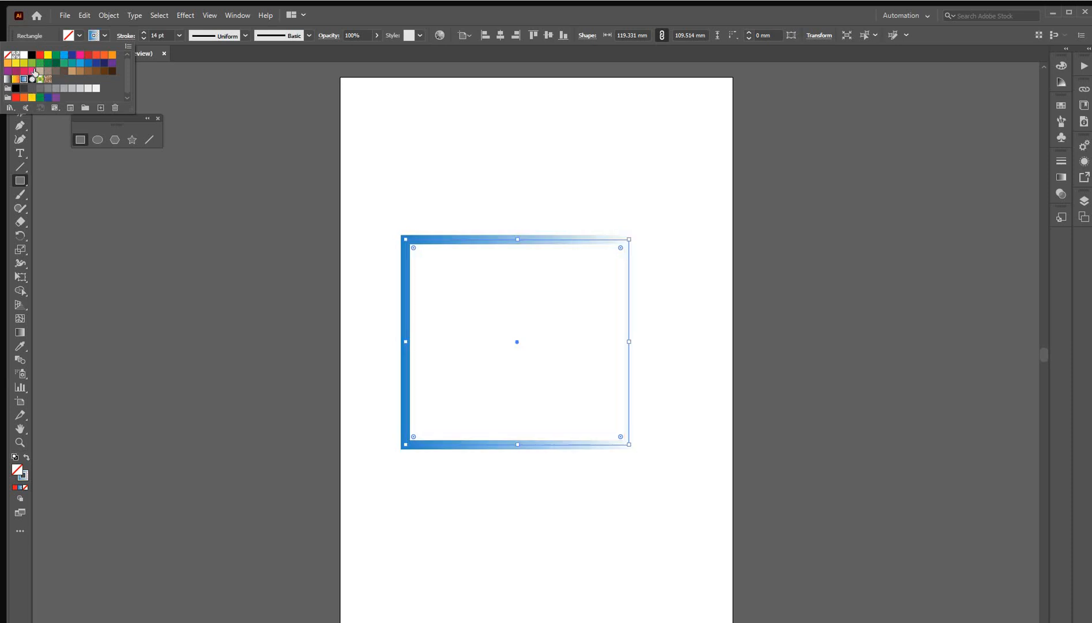
{"action": "left_click", "coordinate": [41, 66]}
{"action": "left_click", "coordinate": [38, 55]}
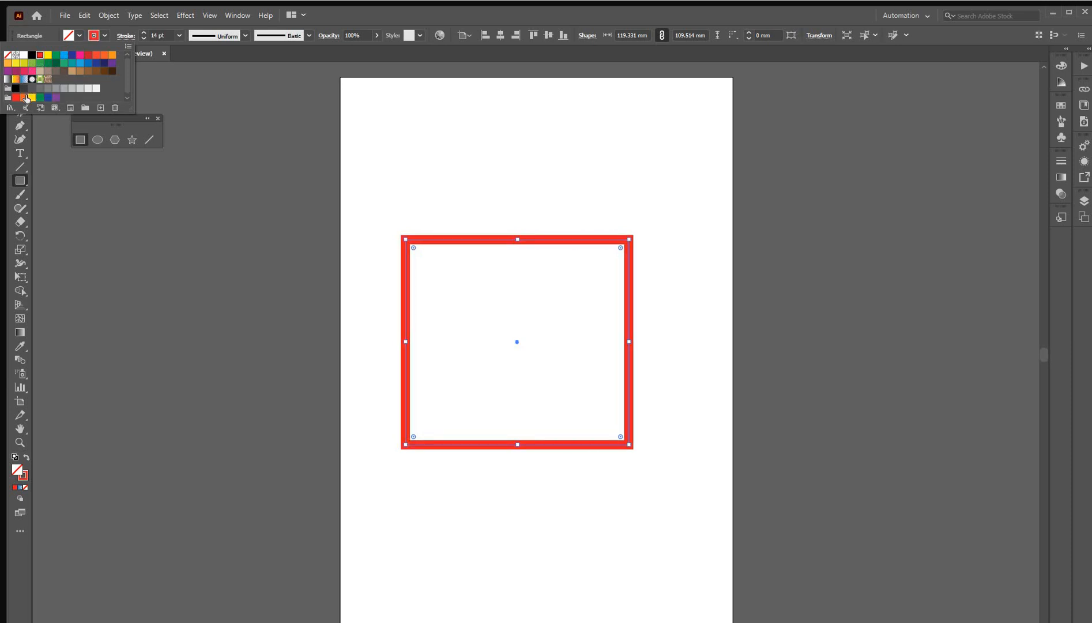
{"action": "left_click", "coordinate": [49, 79]}
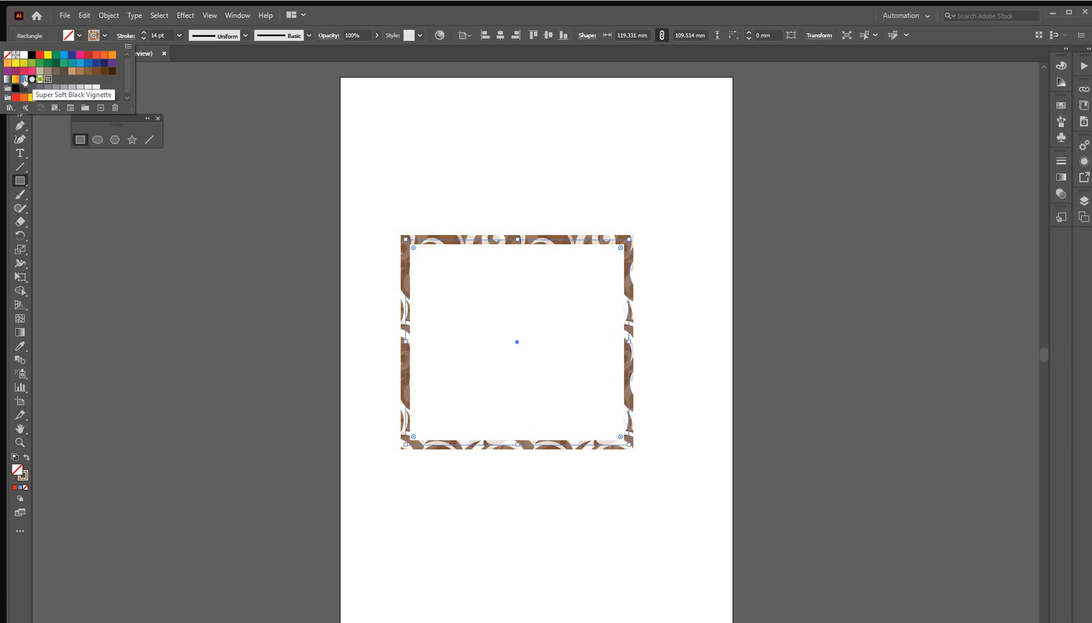
{"action": "left_click", "coordinate": [24, 79]}
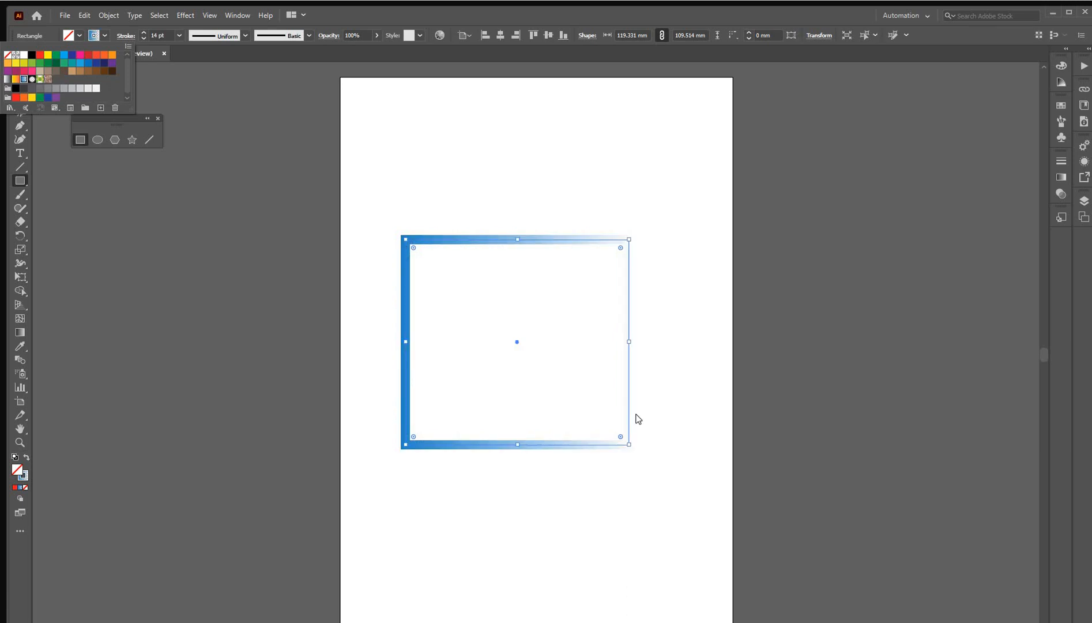
{"action": "left_click", "coordinate": [631, 447]}
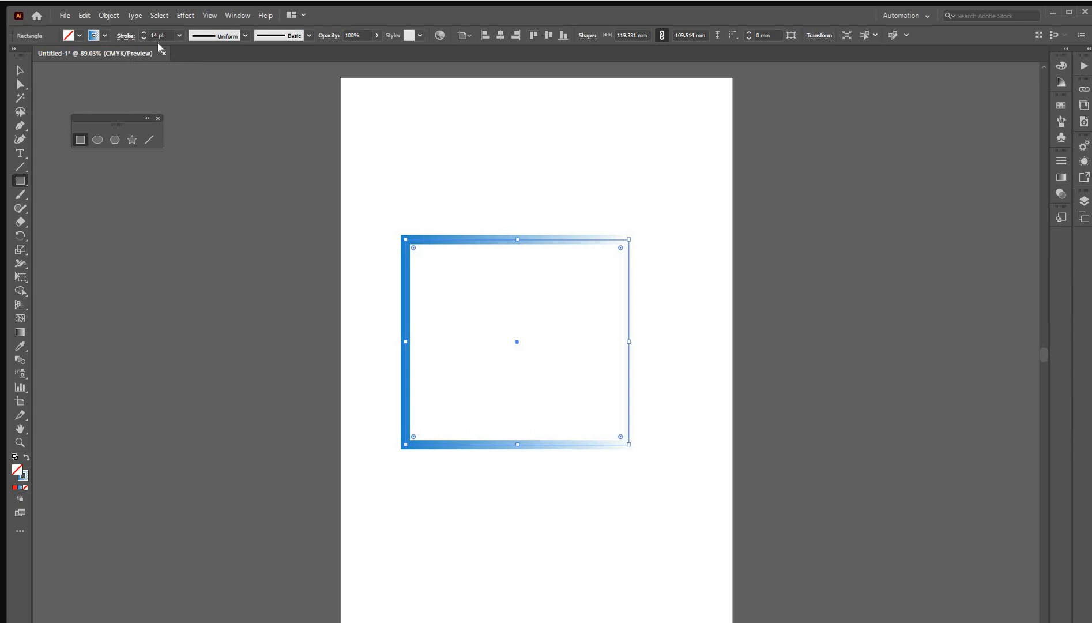
Step: Set the rectangle's stroke weight to 60 pt and try the lens-shaped, the elongated hexagonal and the half-lens variable width profiles
{"action": "left_click", "coordinate": [178, 35]}
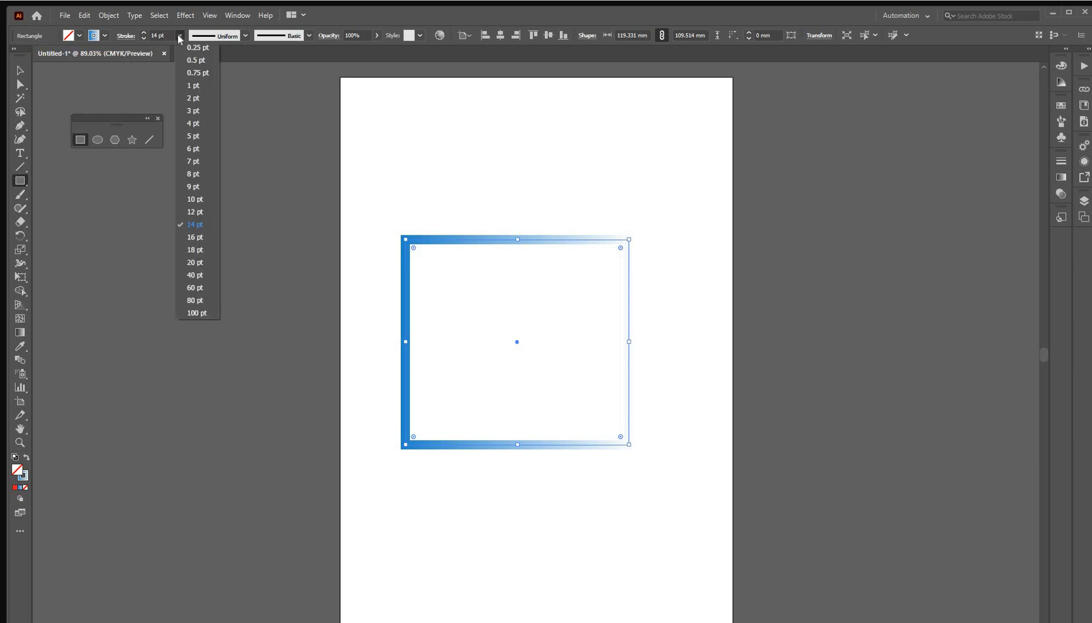
{"action": "left_click", "coordinate": [192, 290]}
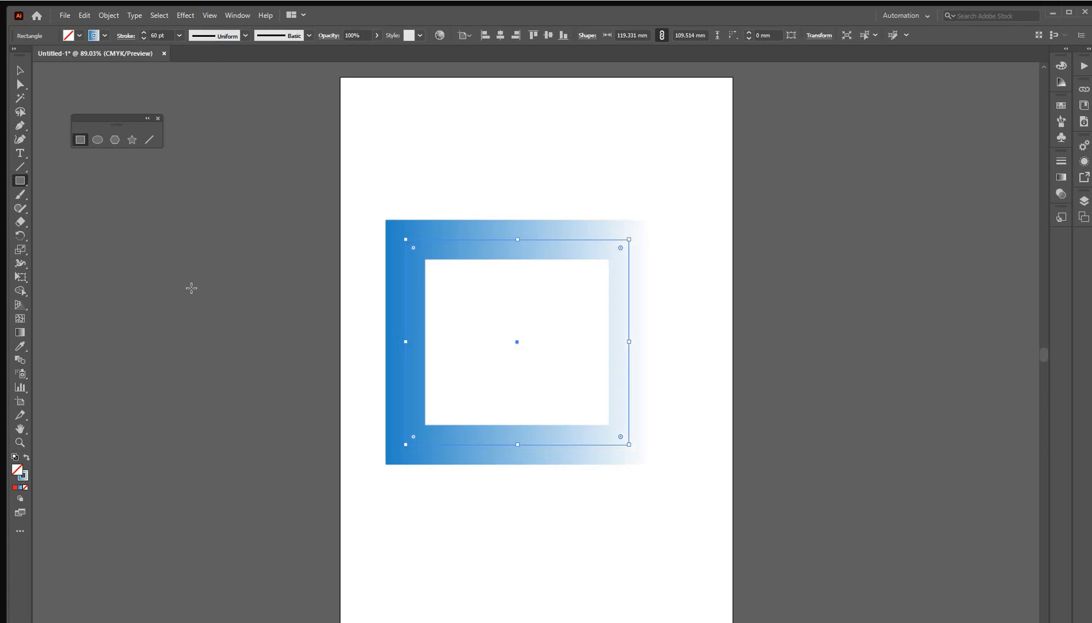
{"action": "left_click", "coordinate": [245, 35]}
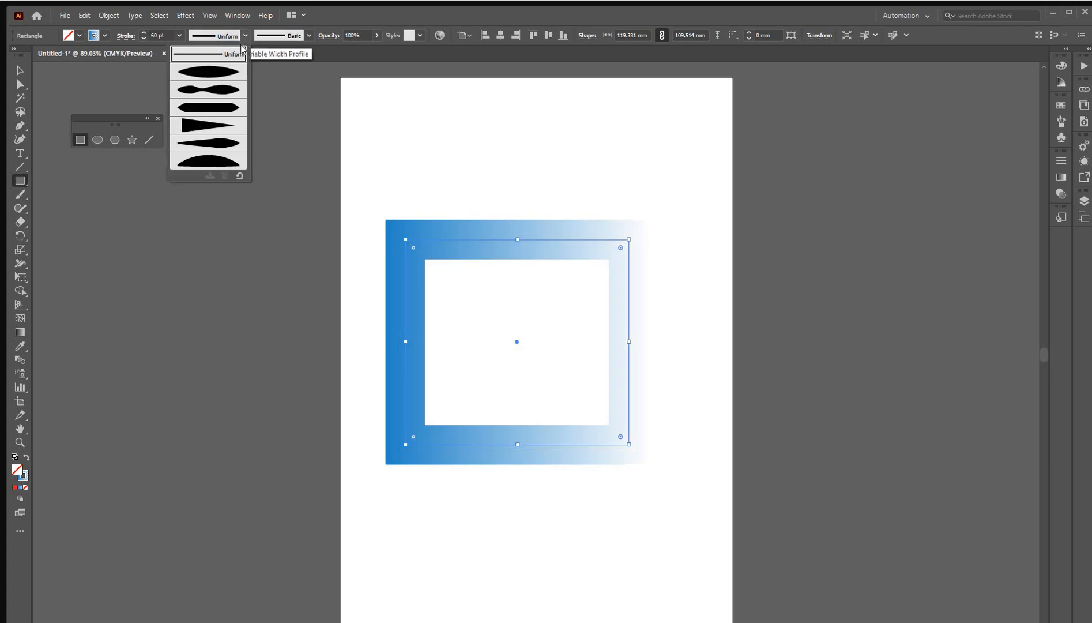
{"action": "left_click", "coordinate": [224, 74]}
{"action": "left_click", "coordinate": [245, 36]}
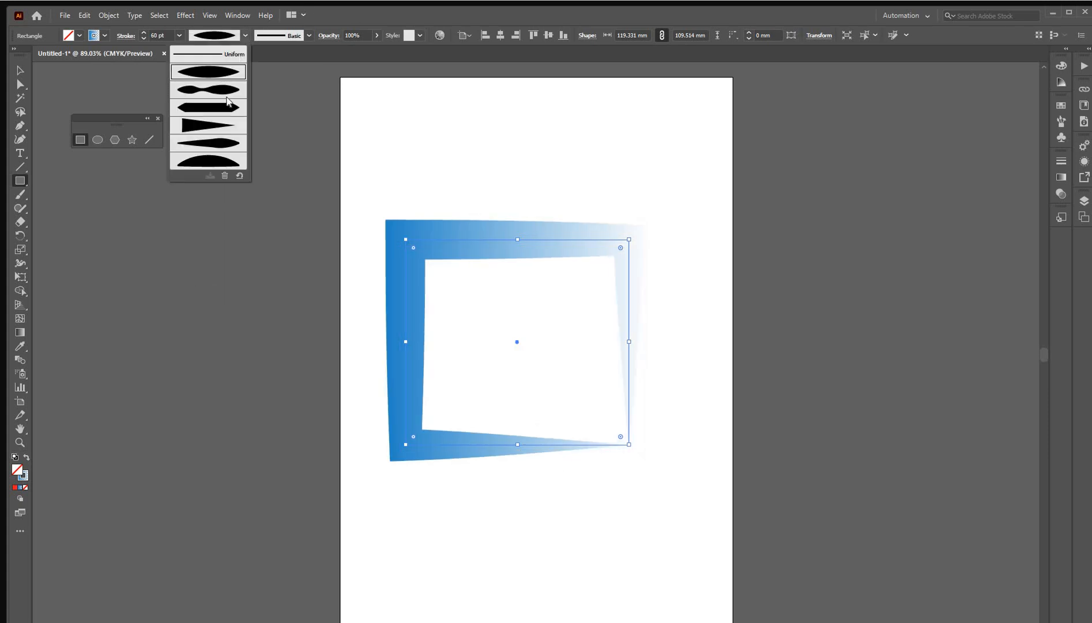
{"action": "left_click", "coordinate": [222, 107]}
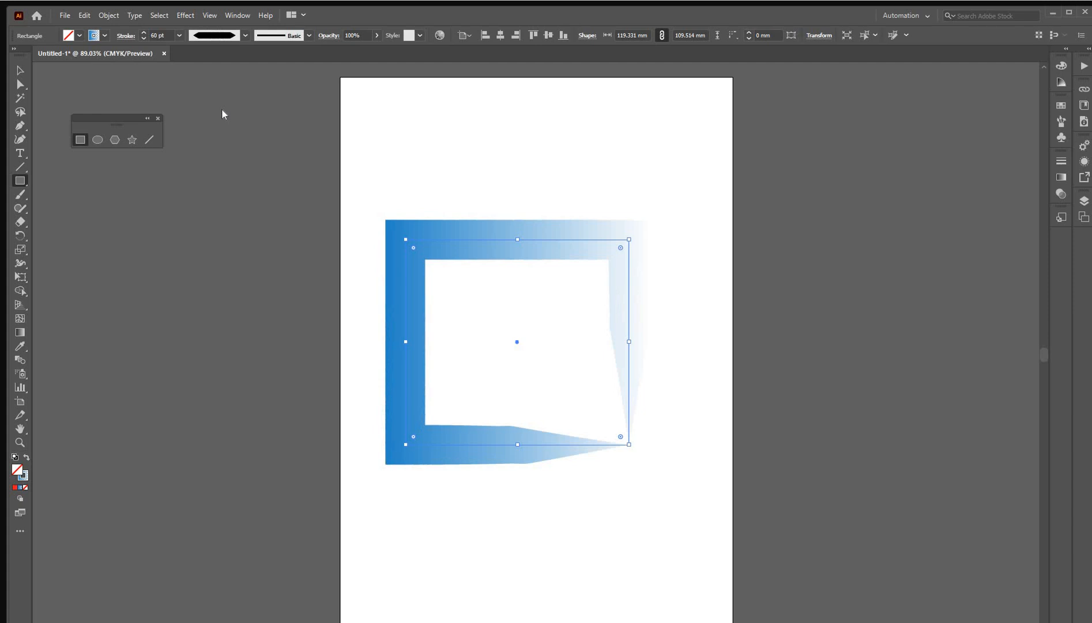
{"action": "left_click", "coordinate": [245, 36]}
{"action": "left_click", "coordinate": [225, 157]}
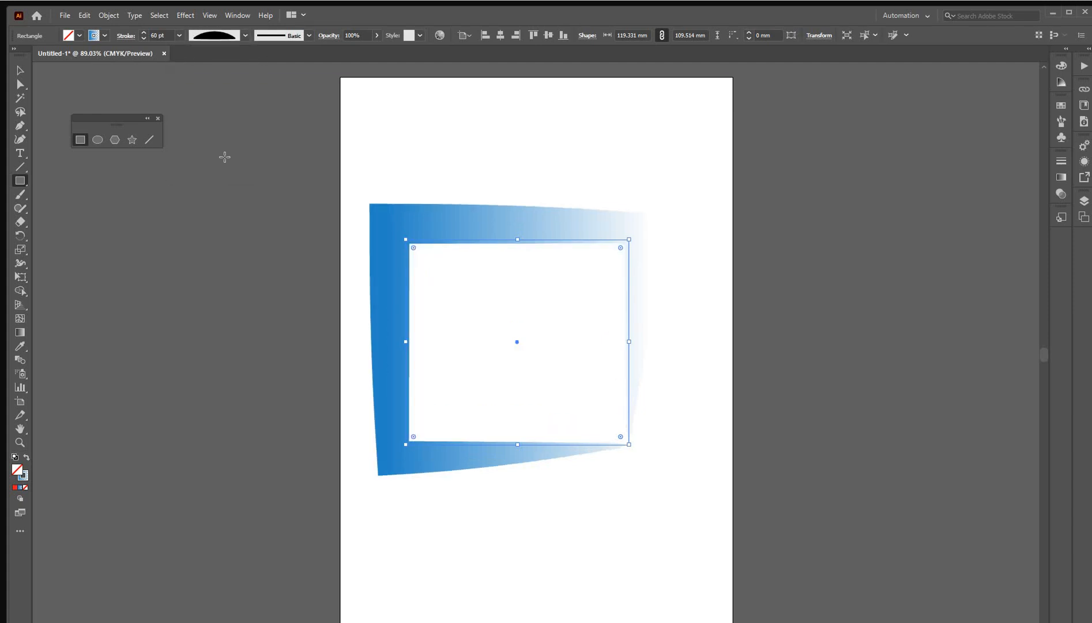
Step: Try the 3 pt. Oval, Divider, 6.00 bristle and denim border brushes on the rectangle's stroke, and restore the Basic brush
{"action": "left_click", "coordinate": [301, 38]}
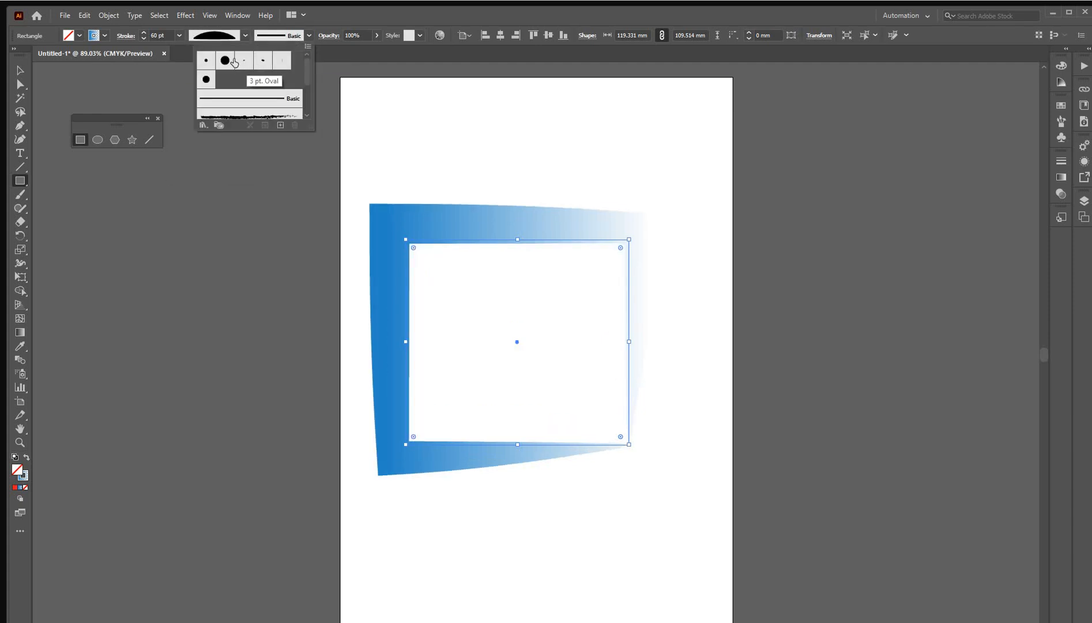
{"action": "left_click", "coordinate": [235, 62]}
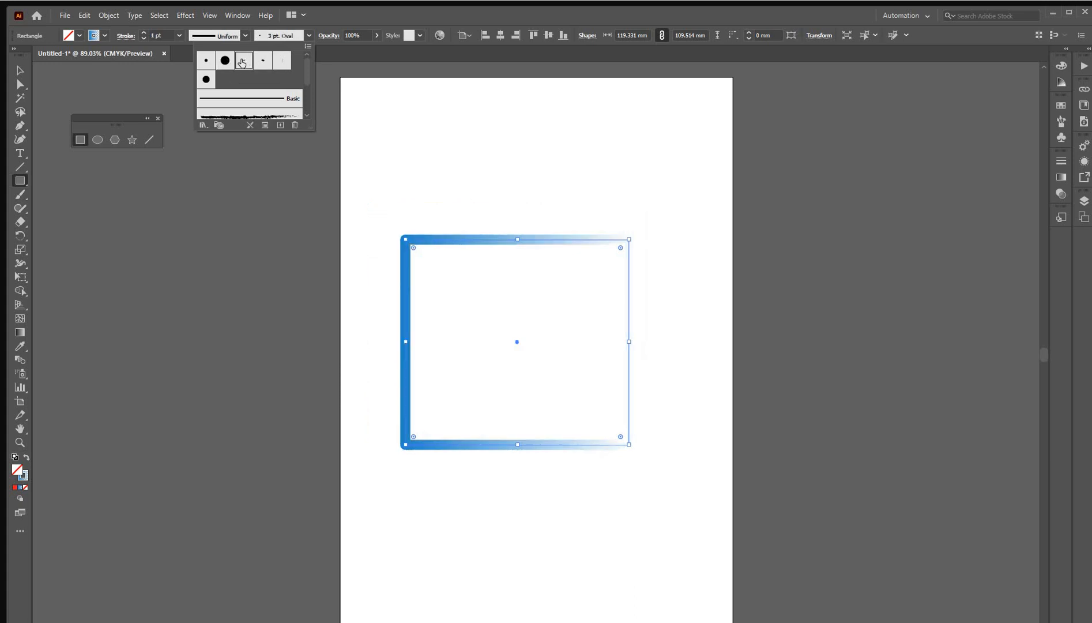
{"action": "left_click", "coordinate": [285, 99]}
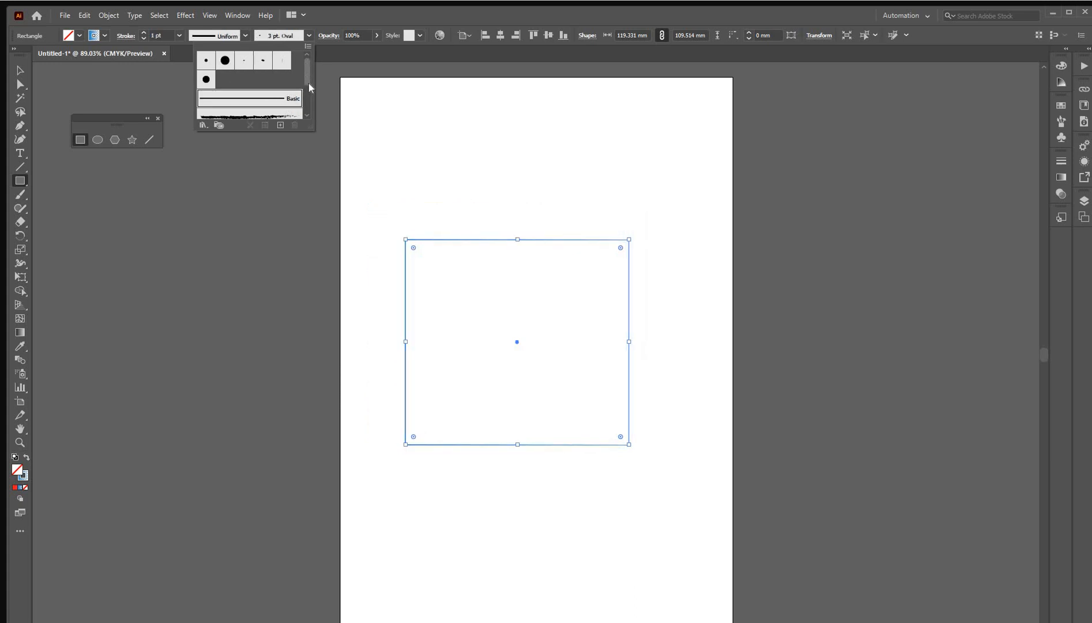
{"action": "scroll", "coordinate": [309, 87], "scroll_direction": "down", "scroll_amount": 3}
{"action": "left_click", "coordinate": [286, 72]}
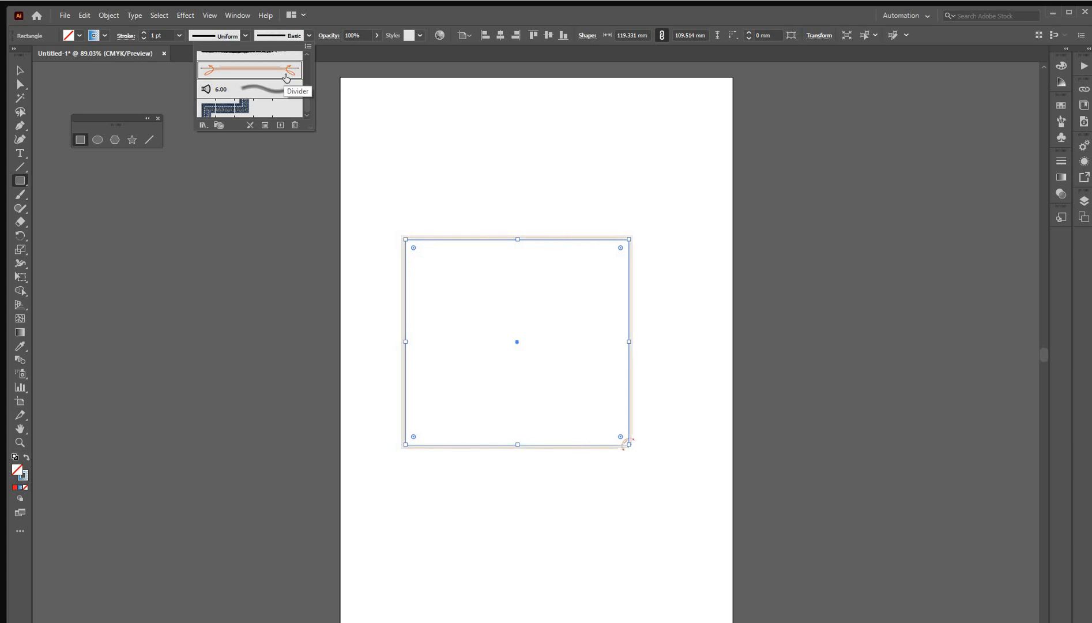
{"action": "left_click", "coordinate": [271, 94]}
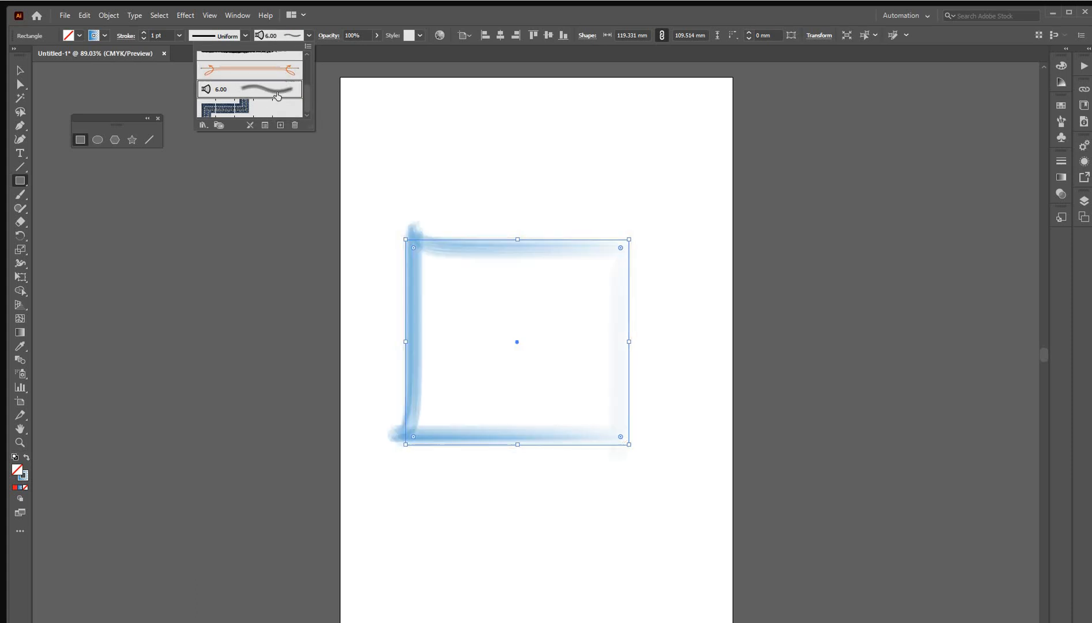
{"action": "left_click", "coordinate": [244, 108]}
{"action": "scroll", "coordinate": [307, 101], "scroll_direction": "up", "scroll_amount": 5}
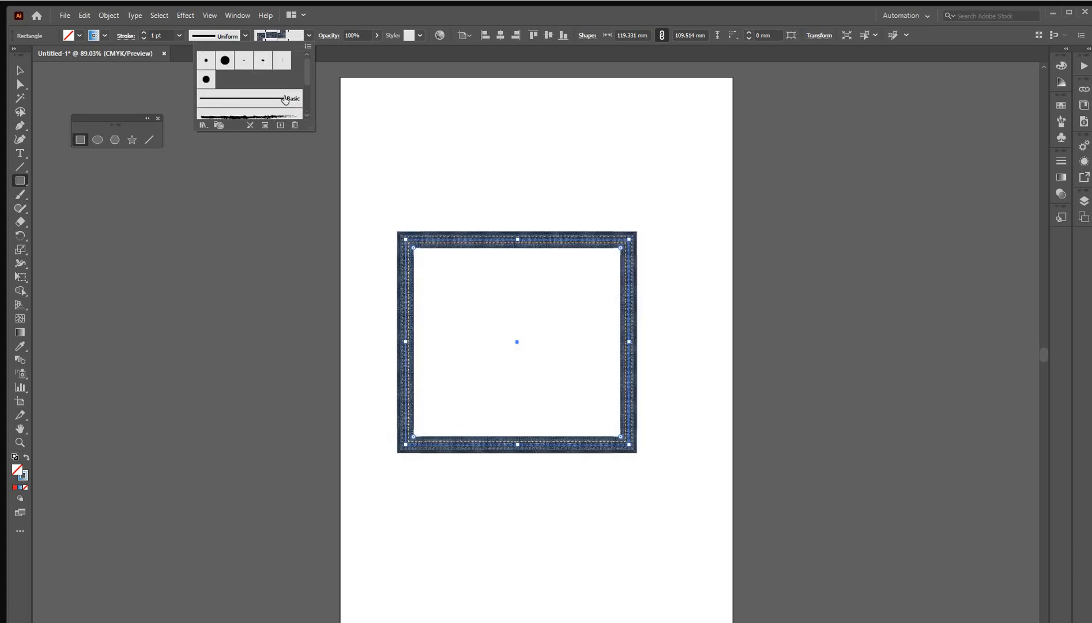
{"action": "left_click", "coordinate": [285, 100]}
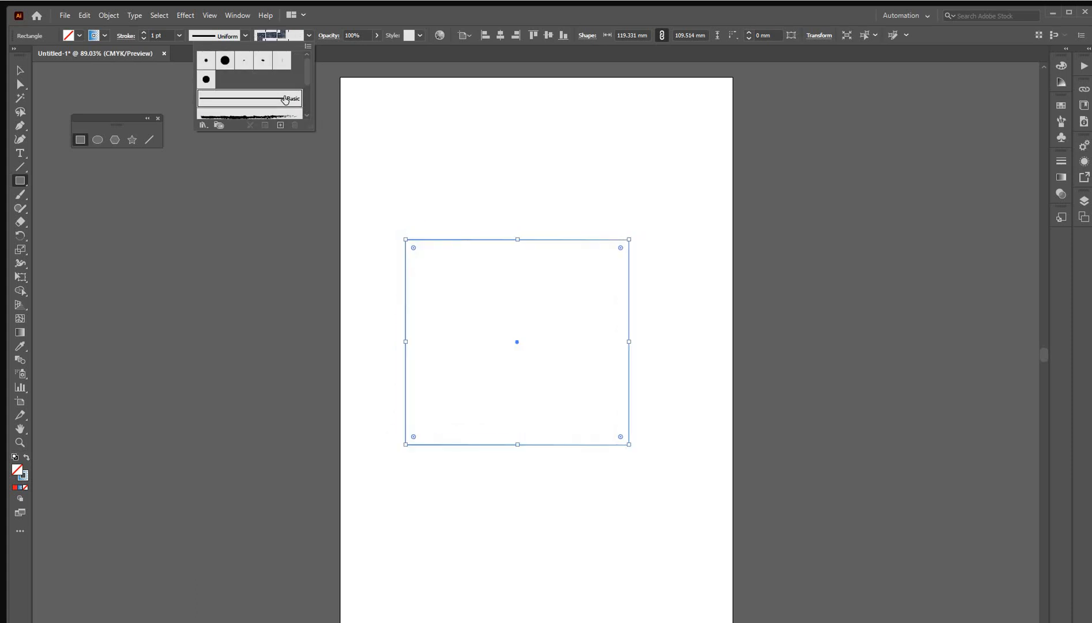
Step: Set the rectangle's stroke weight to 80 pt, and try a lower opacity before restoring it to 100%
{"action": "left_click", "coordinate": [375, 35]}
{"action": "left_click", "coordinate": [377, 36]}
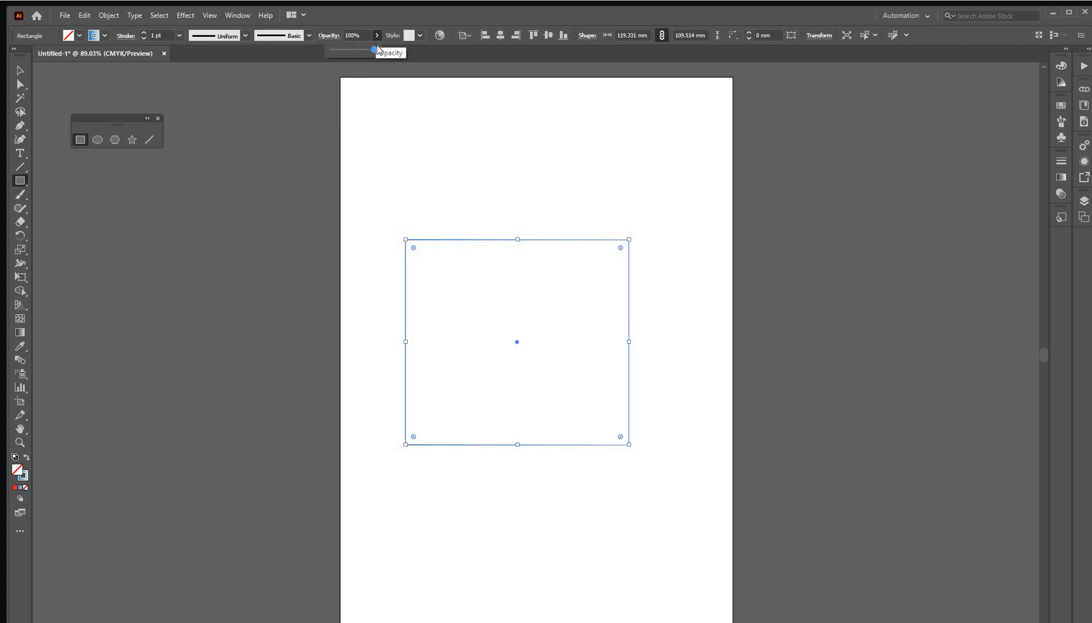
{"action": "left_click_drag", "start_coordinate": [376, 52], "coordinate": [352, 50]}
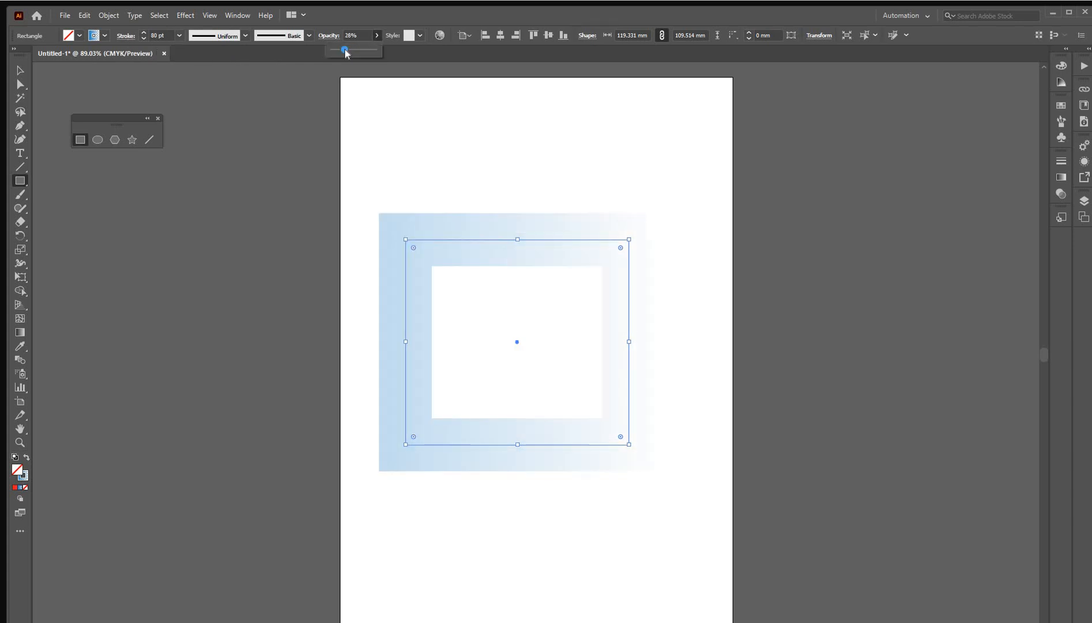
{"action": "left_click_drag", "start_coordinate": [384, 56], "coordinate": [388, 59]}
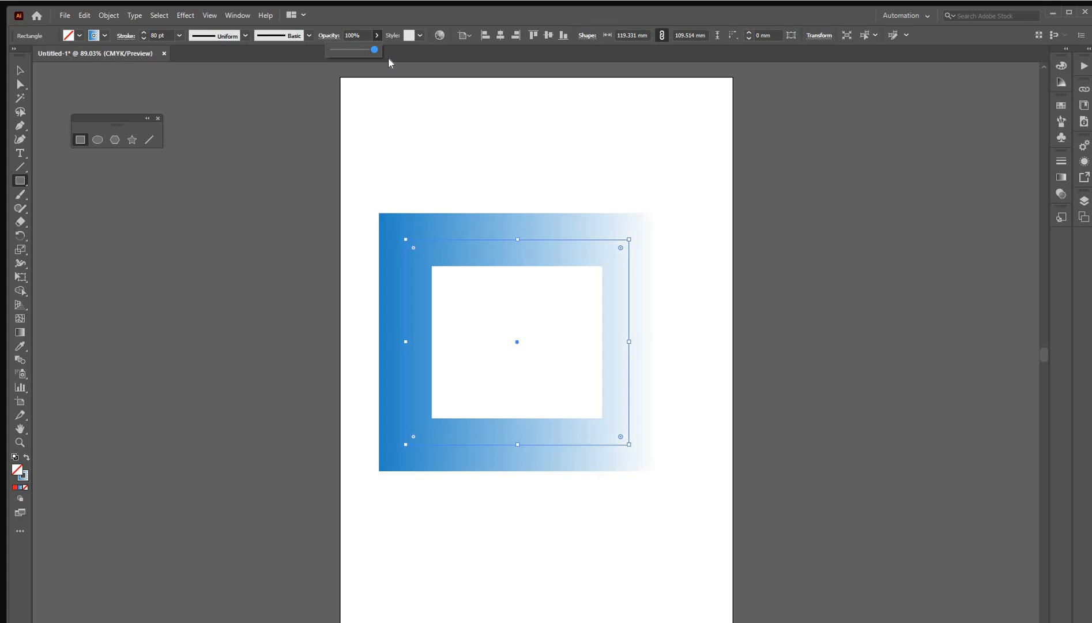
Step: Change the rectangle's stroke to red, and try its opacity at 0% before raising it back to 100%
{"action": "left_click", "coordinate": [102, 37]}
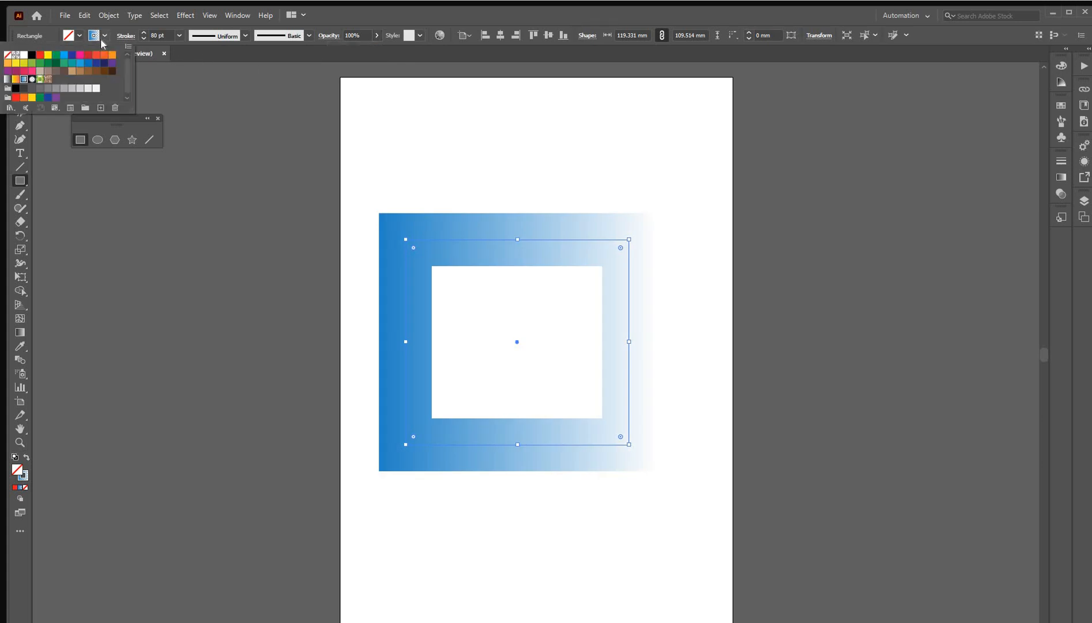
{"action": "left_click", "coordinate": [41, 54]}
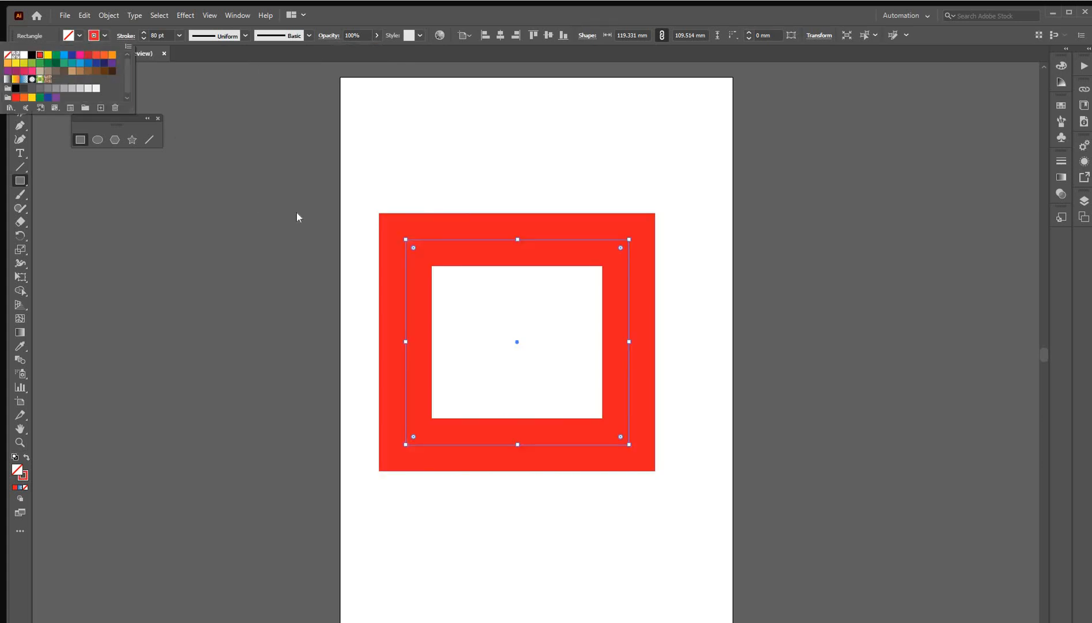
{"action": "left_click", "coordinate": [377, 35]}
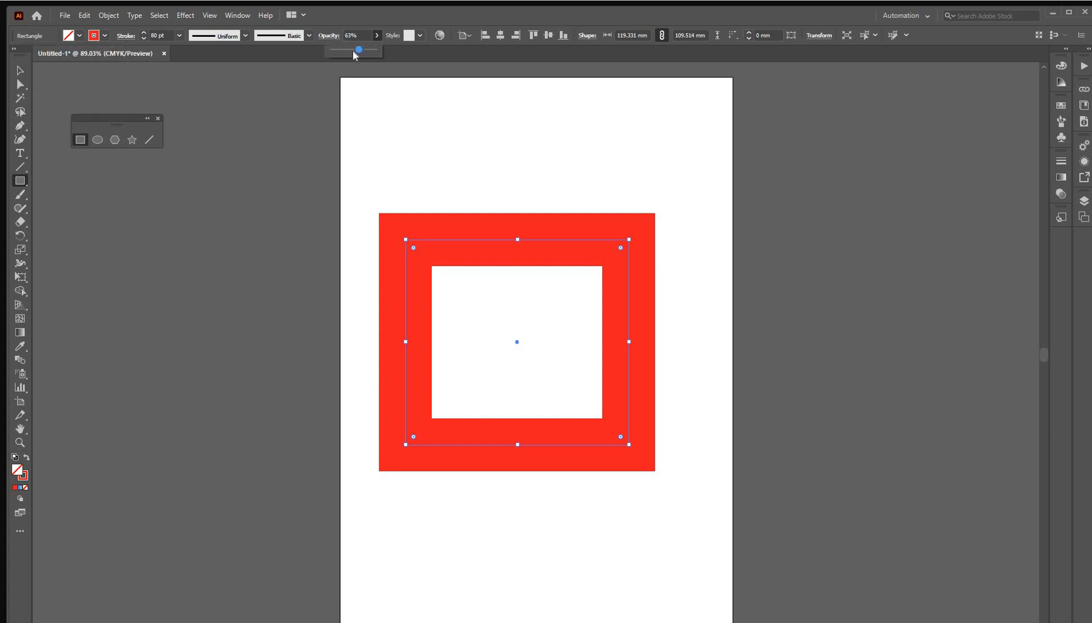
{"action": "left_click_drag", "start_coordinate": [355, 55], "coordinate": [322, 46]}
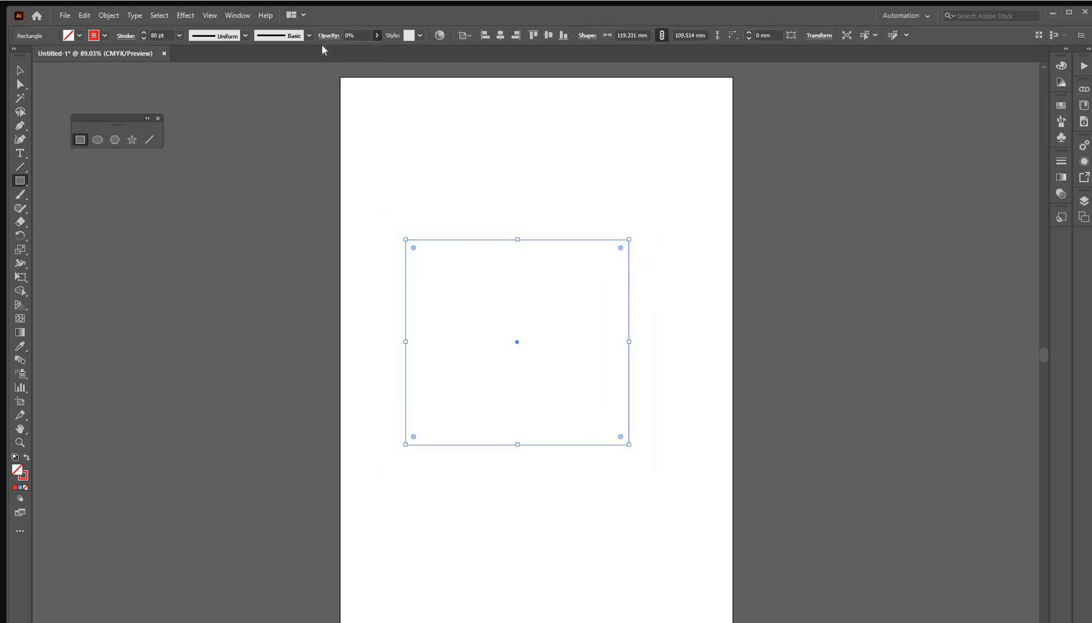
{"action": "left_click", "coordinate": [377, 37]}
{"action": "left_click_drag", "start_coordinate": [344, 50], "coordinate": [350, 51]}
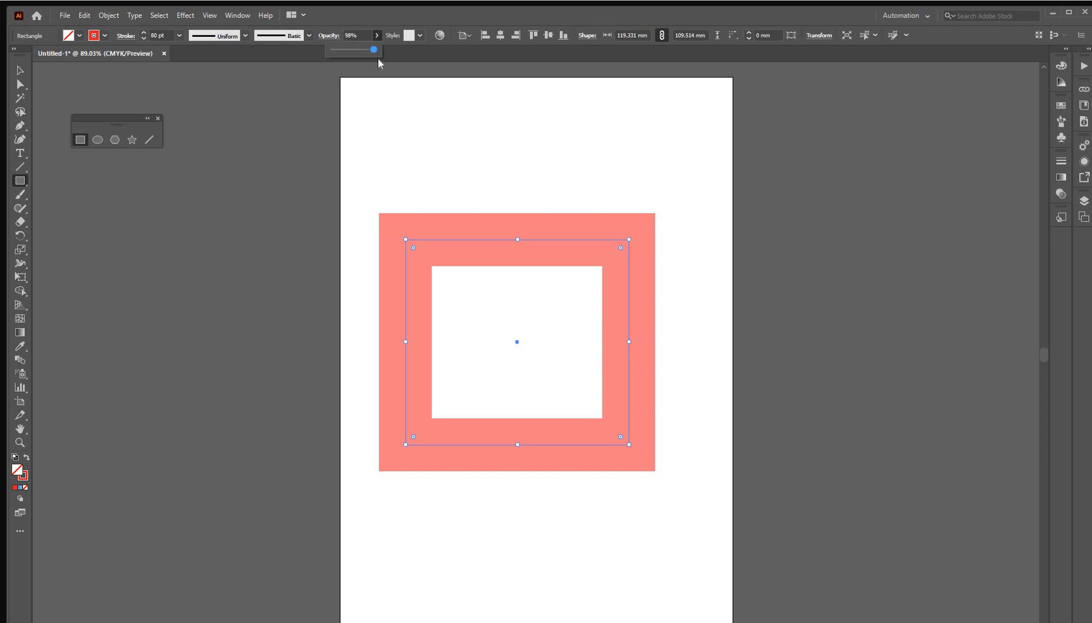
Step: Set the red stroke's weight to 20 pt and apply the elongated hexagonal width profile with pointed ends
{"action": "left_click", "coordinate": [178, 35]}
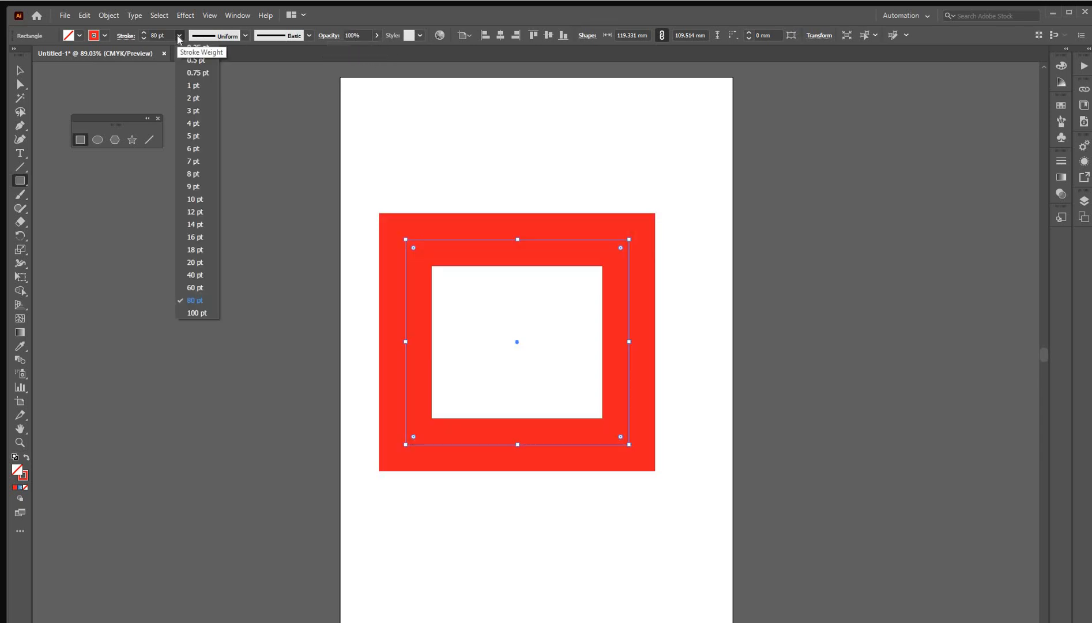
{"action": "left_click", "coordinate": [199, 263]}
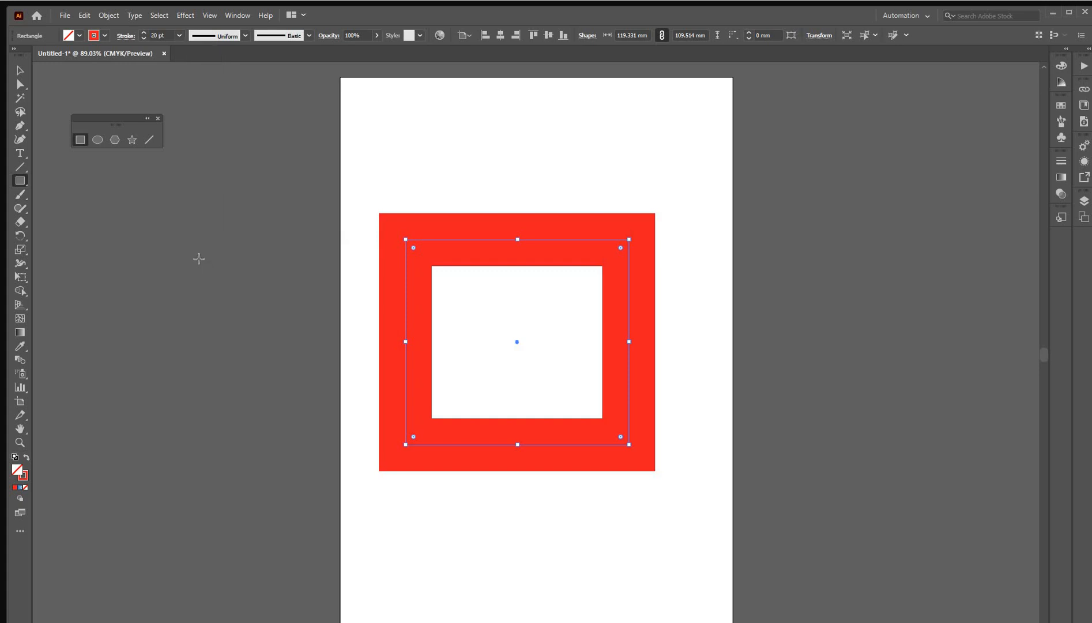
{"action": "left_click", "coordinate": [244, 36]}
{"action": "left_click", "coordinate": [219, 109]}
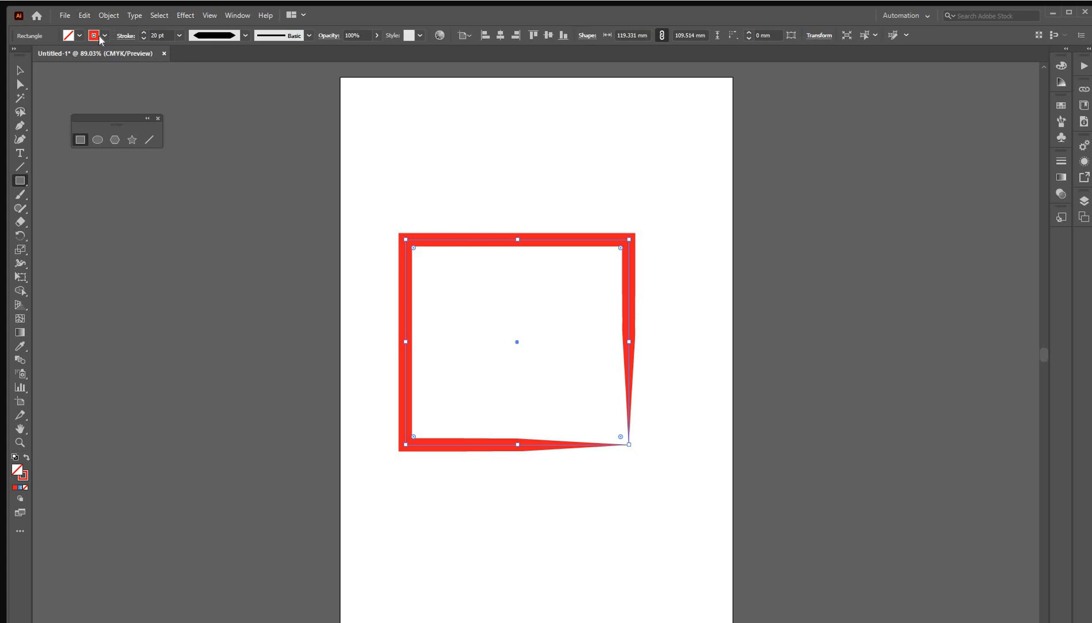
Step: Fill the rectangle with the green and yellow foliage pattern swatch and lower its opacity to 22%
{"action": "left_click", "coordinate": [79, 35]}
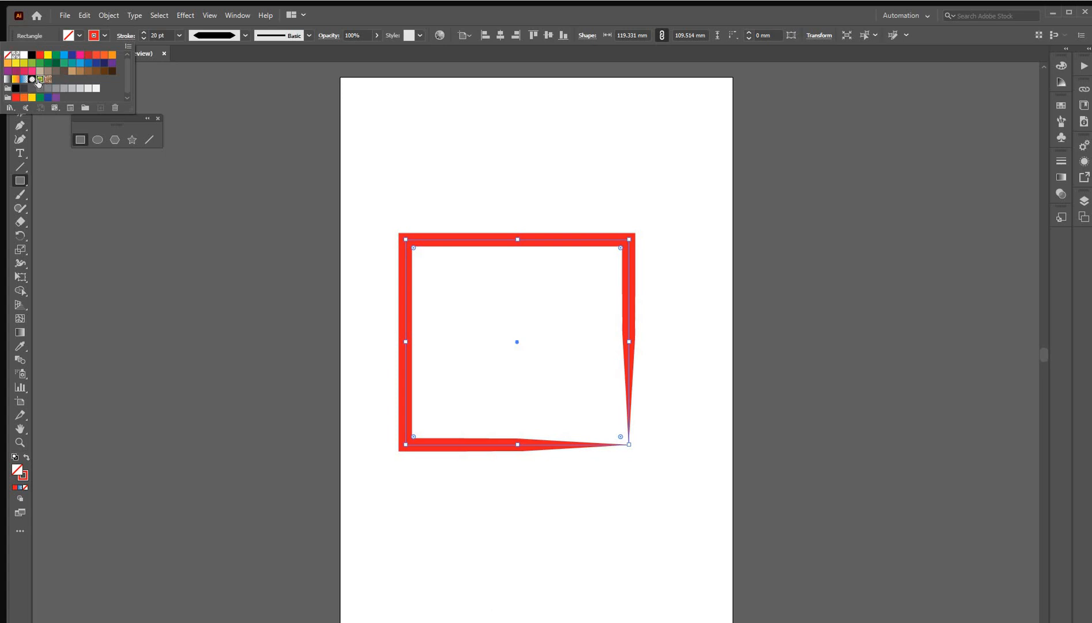
{"action": "left_click", "coordinate": [39, 79]}
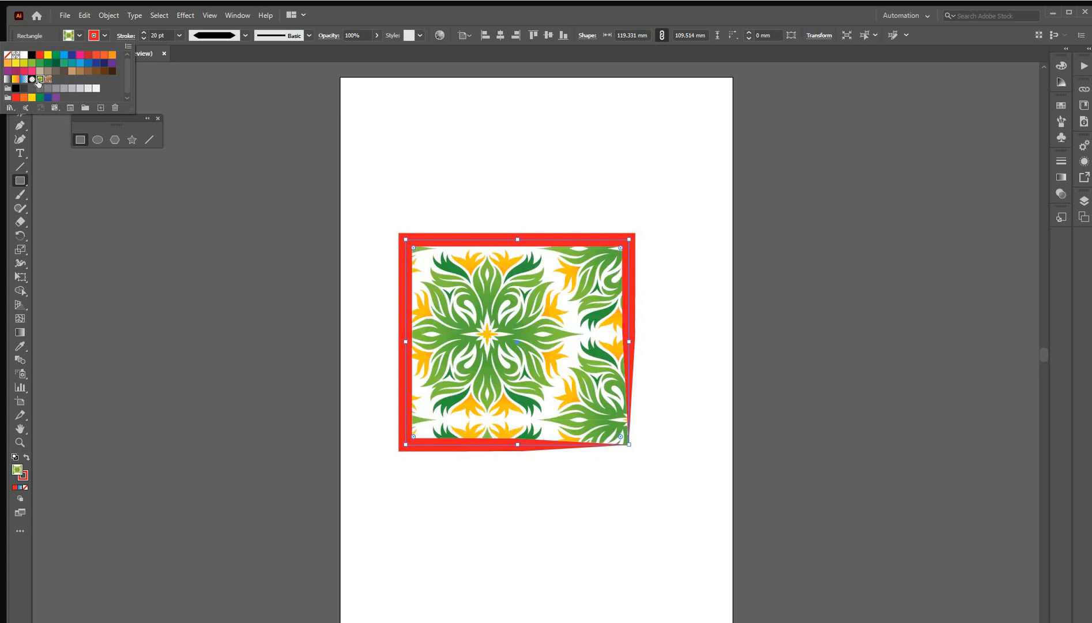
{"action": "left_click", "coordinate": [374, 37]}
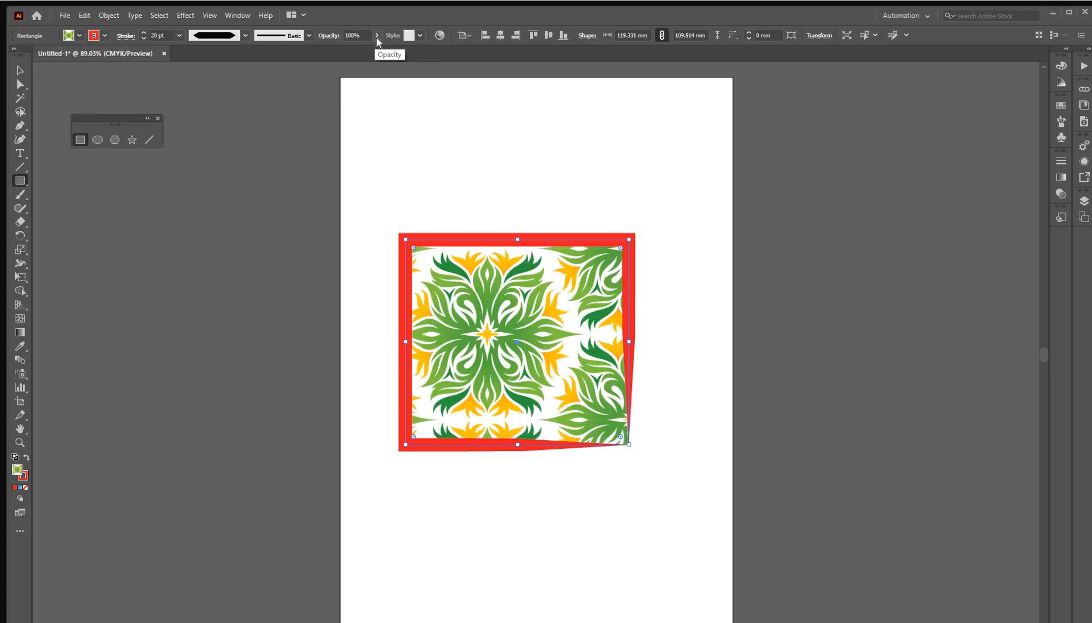
{"action": "left_click", "coordinate": [376, 36]}
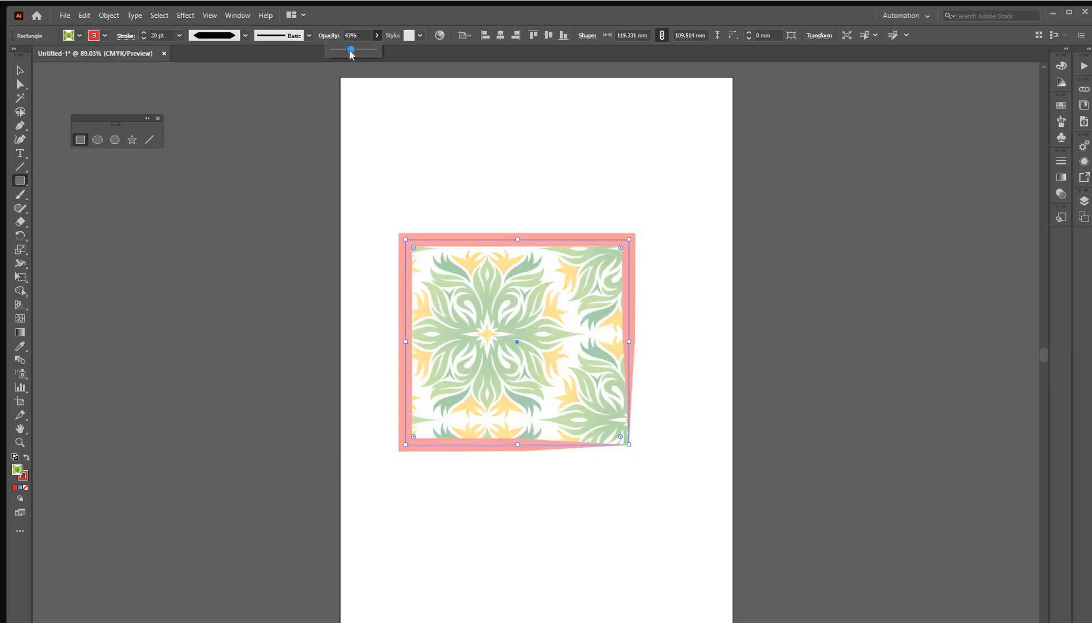
{"action": "left_click_drag", "start_coordinate": [350, 50], "coordinate": [336, 51]}
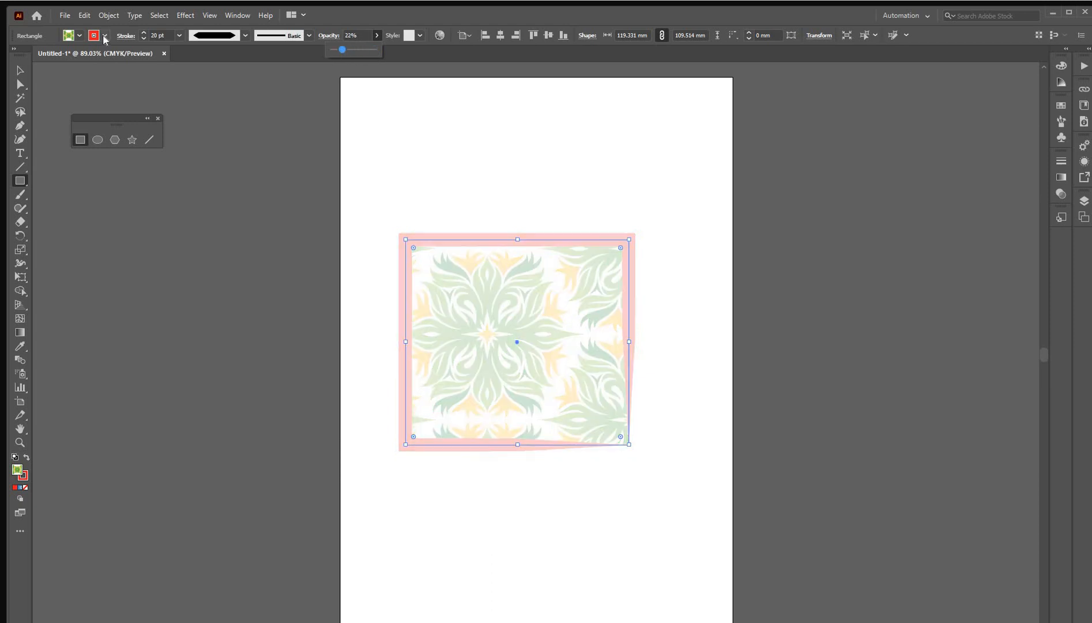
Step: Remove the rectangle's plain red stroke and replace it with the rough charcoal-like brush below Basic at a weight of 16 pt
{"action": "left_click", "coordinate": [105, 35]}
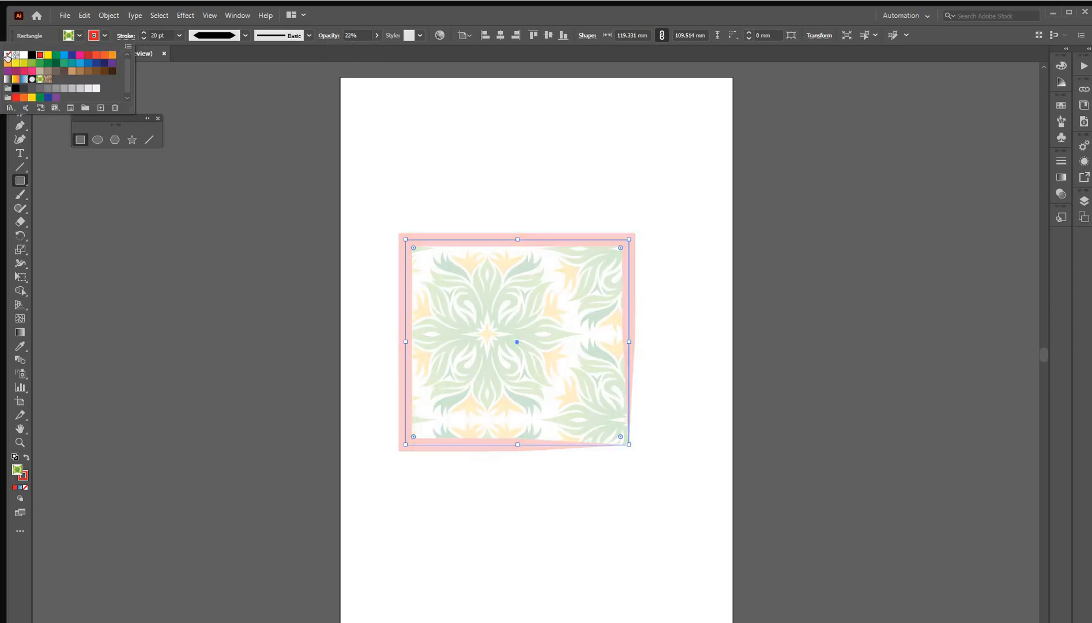
{"action": "left_click", "coordinate": [7, 55]}
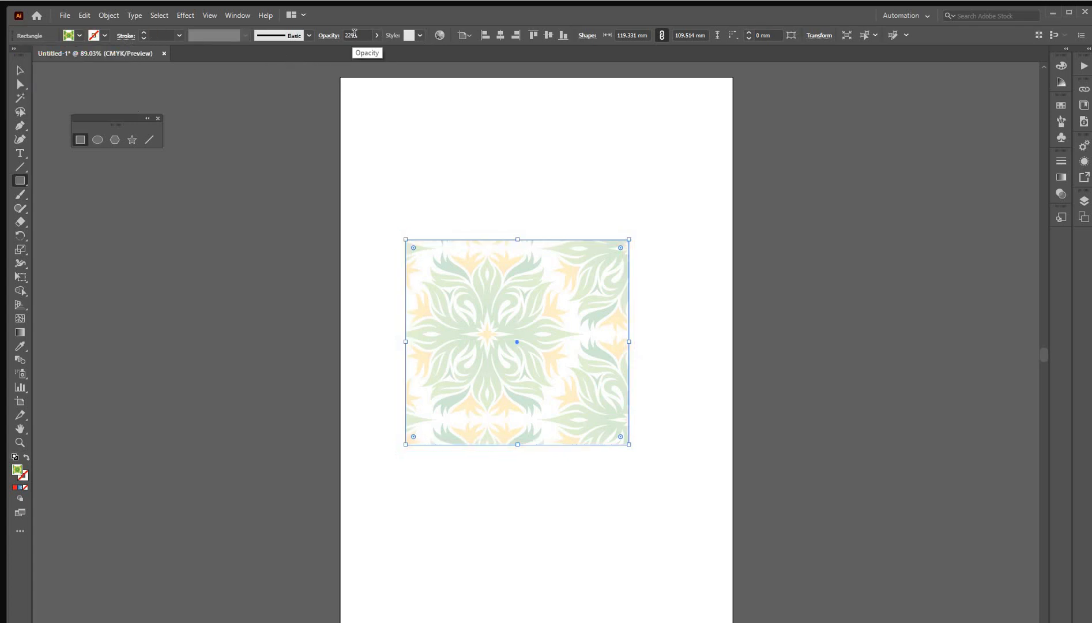
{"action": "left_click", "coordinate": [272, 35]}
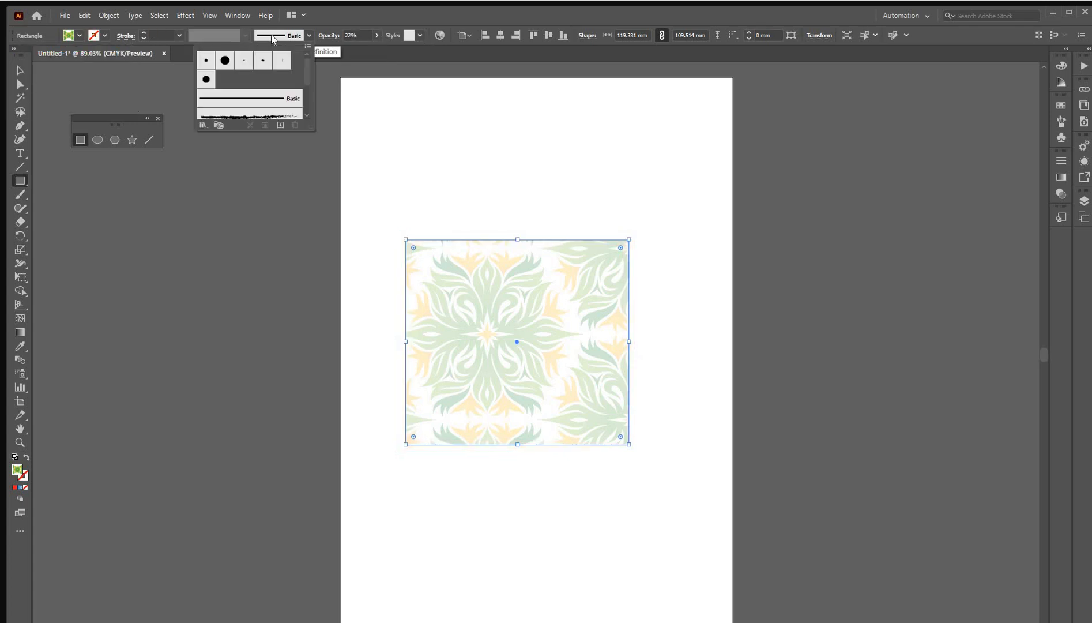
{"action": "left_click", "coordinate": [229, 116]}
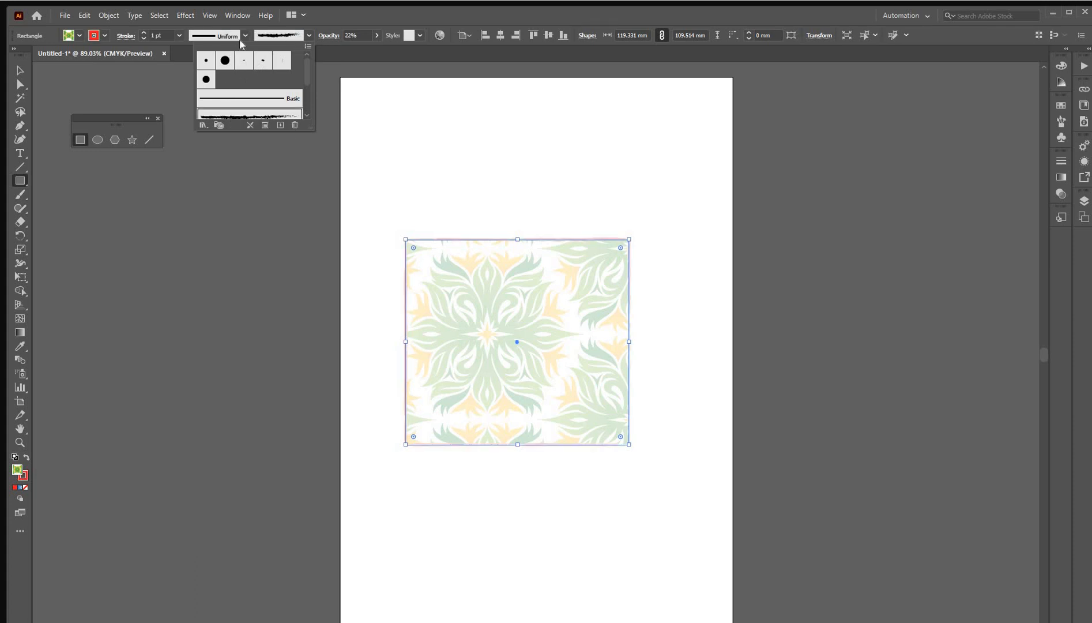
{"action": "left_click", "coordinate": [179, 36]}
{"action": "left_click", "coordinate": [190, 237]}
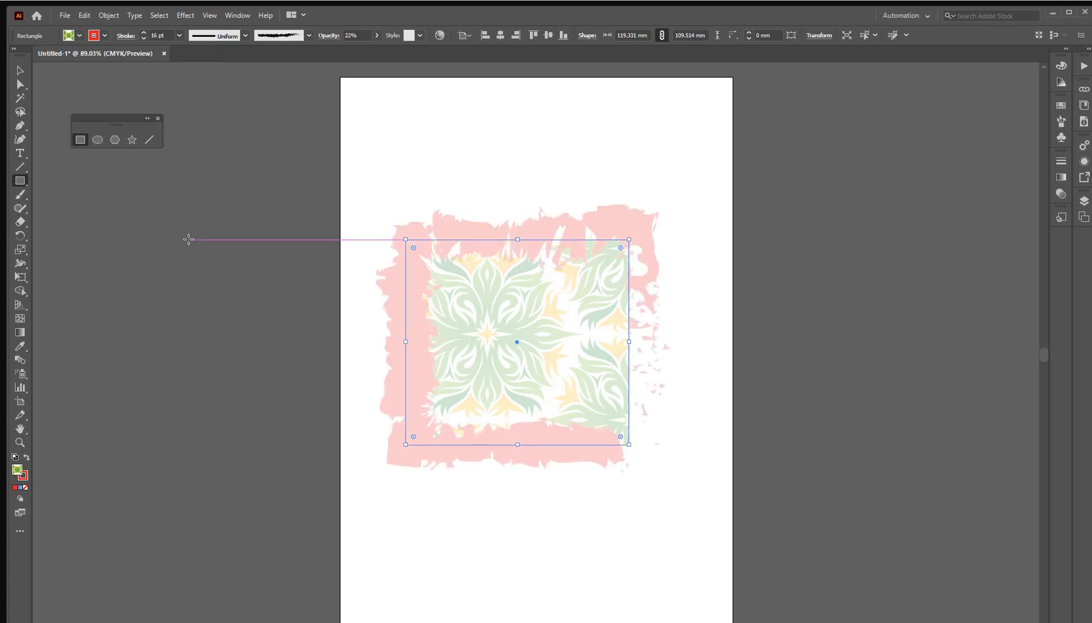